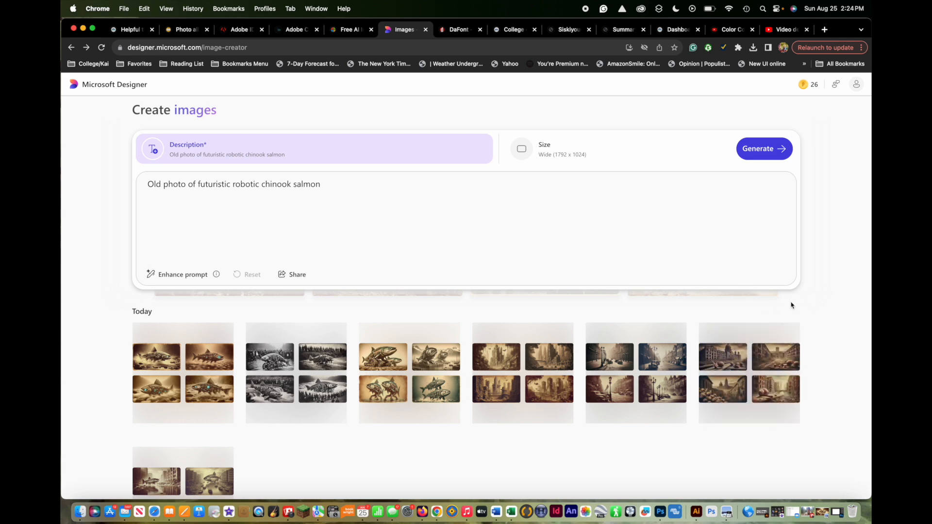
Step: Download the first generated image of the robotic chinook salmon floating above the crowd
left_click(814, 290)
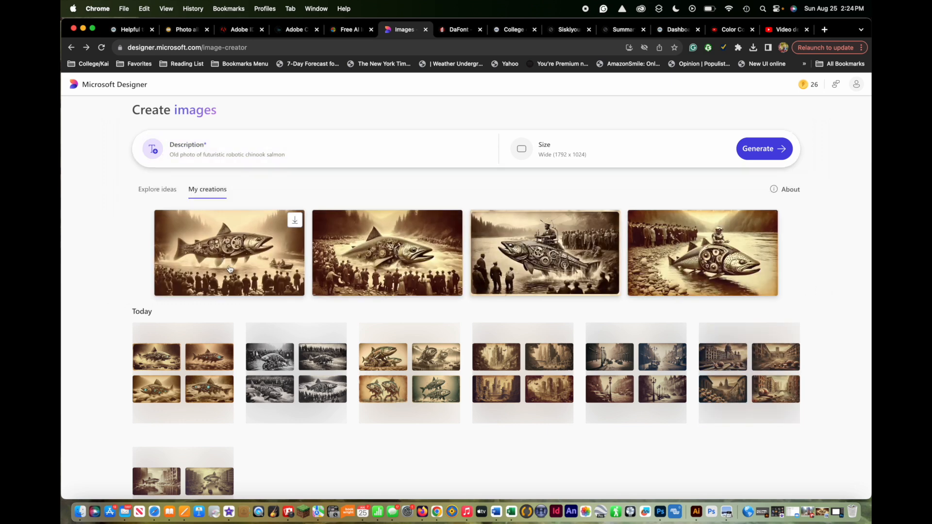
left_click(221, 246)
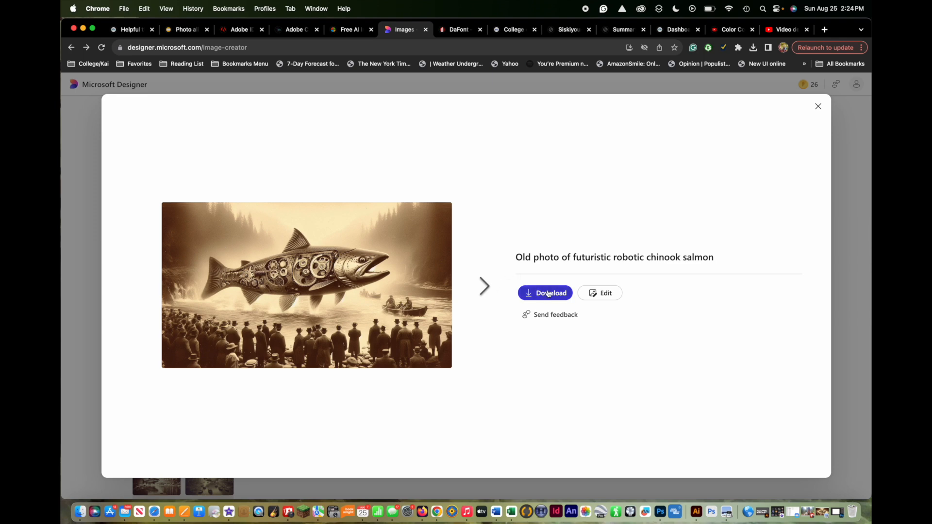
left_click(549, 294)
left_click(556, 350)
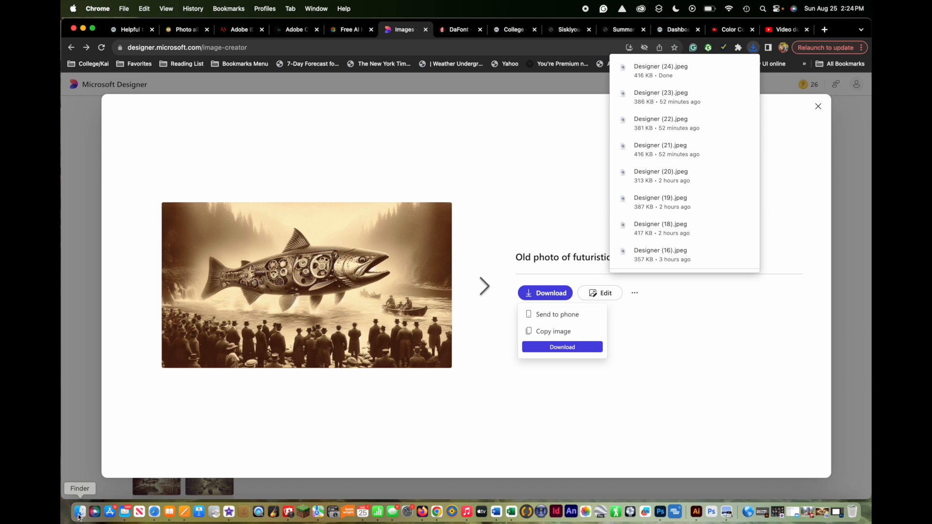
Step: Open the downloaded Designer (24).jpeg in Preview, show its thumbnail, and open the image from there in Photoshop
left_click(650, 90)
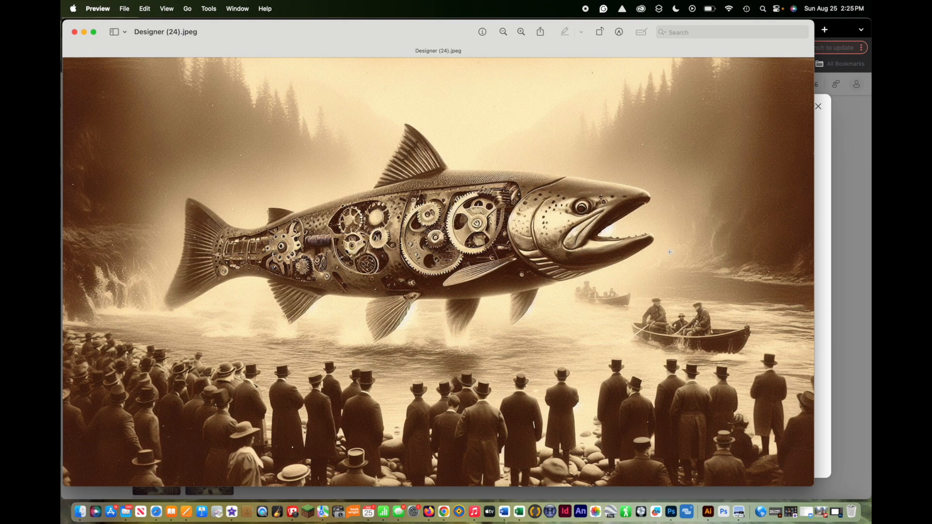
left_click(125, 33)
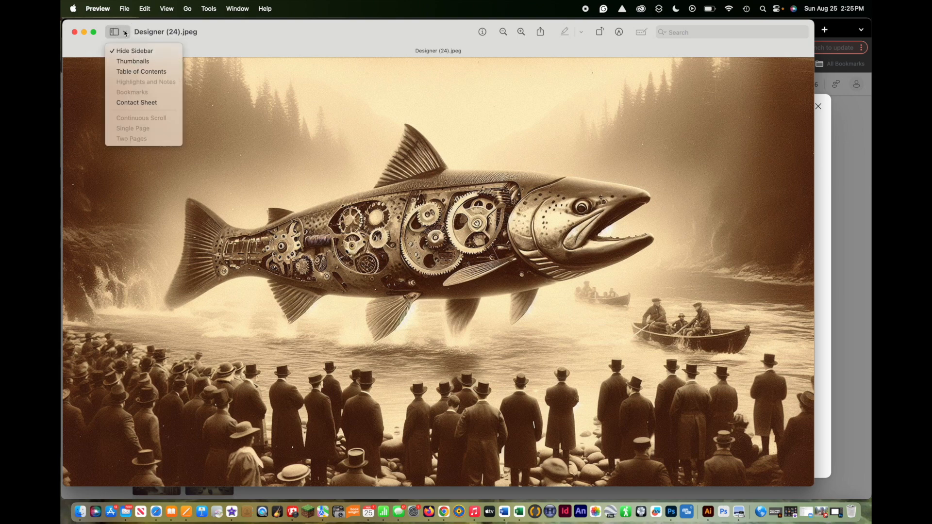
left_click(133, 61)
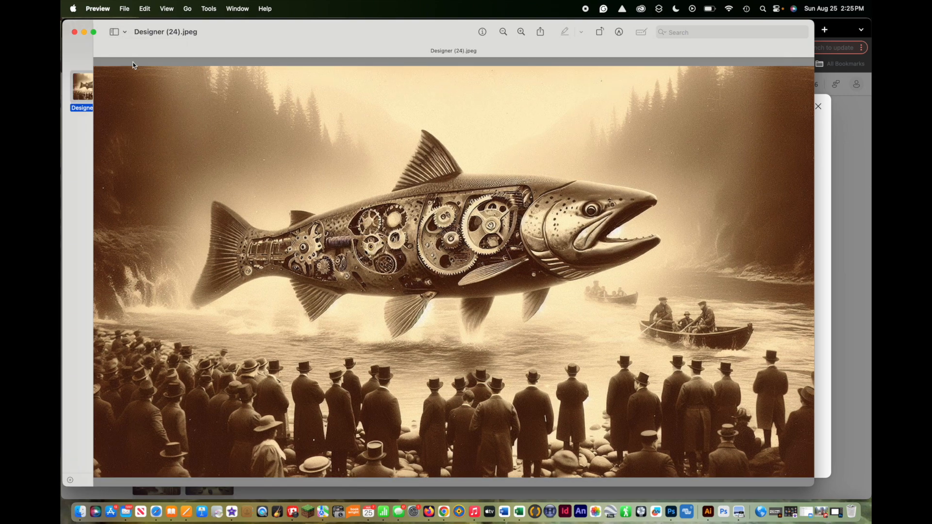
left_click_drag(96, 86, 672, 513)
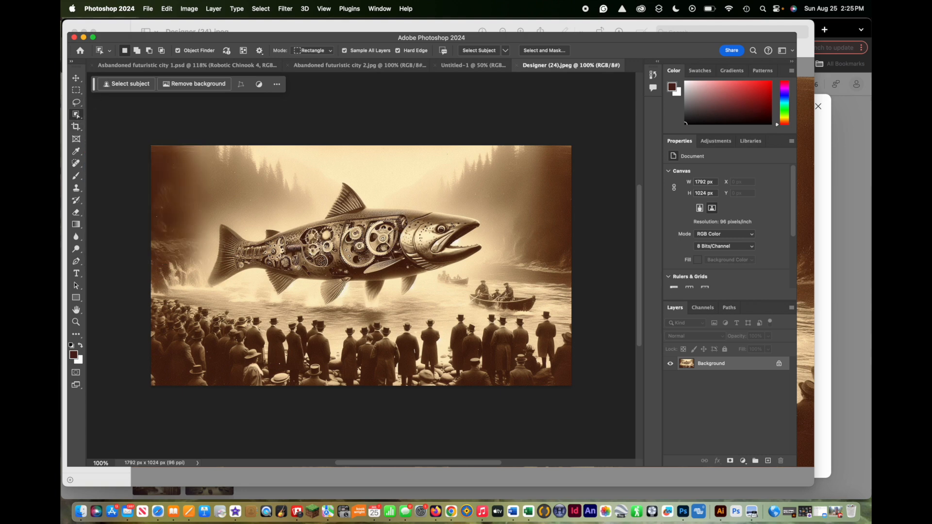
Step: Select the whole robotic salmon, including its fins, with the Object Selection tool
left_click_drag(209, 210, 479, 272)
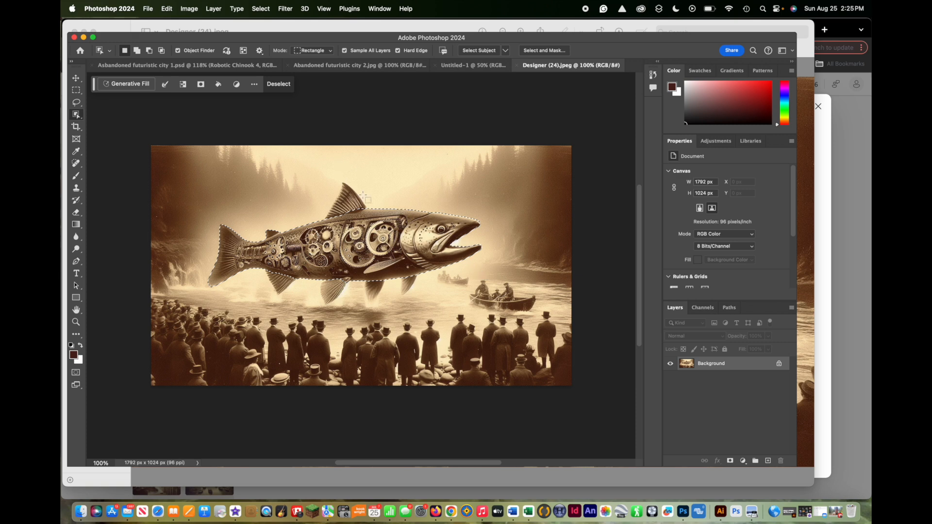
key("super+d")
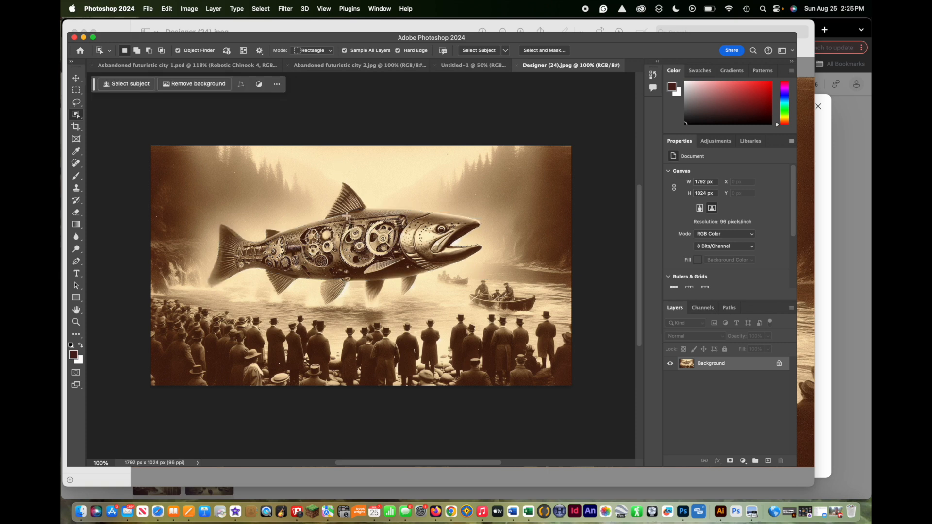
left_click(343, 208)
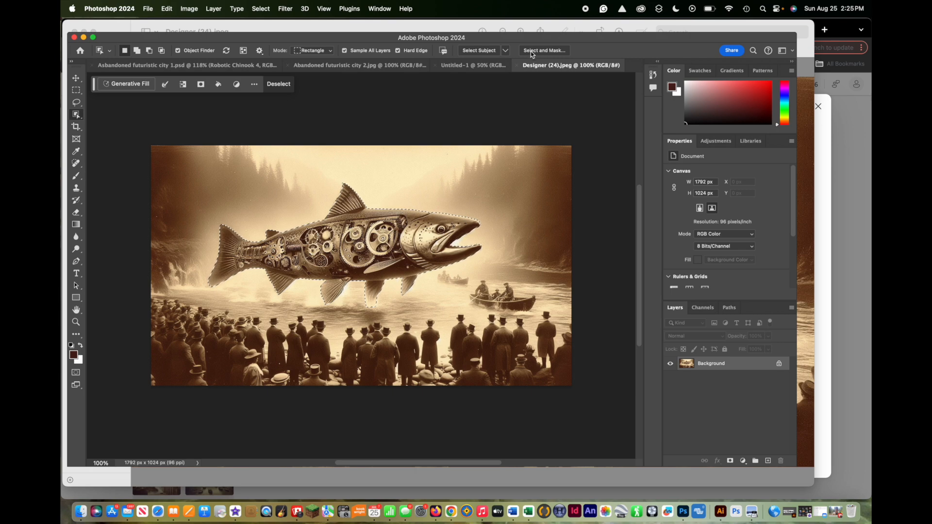
Step: Open Select and Mask for the salmon and subtract the pale water area beneath the middle belly fin from the selection
left_click(543, 52)
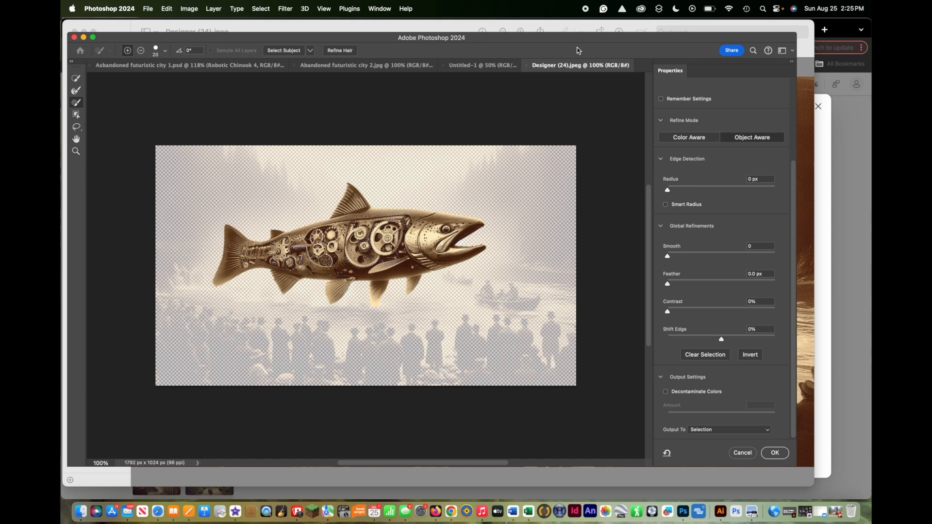
scroll(712, 171, "up", 3)
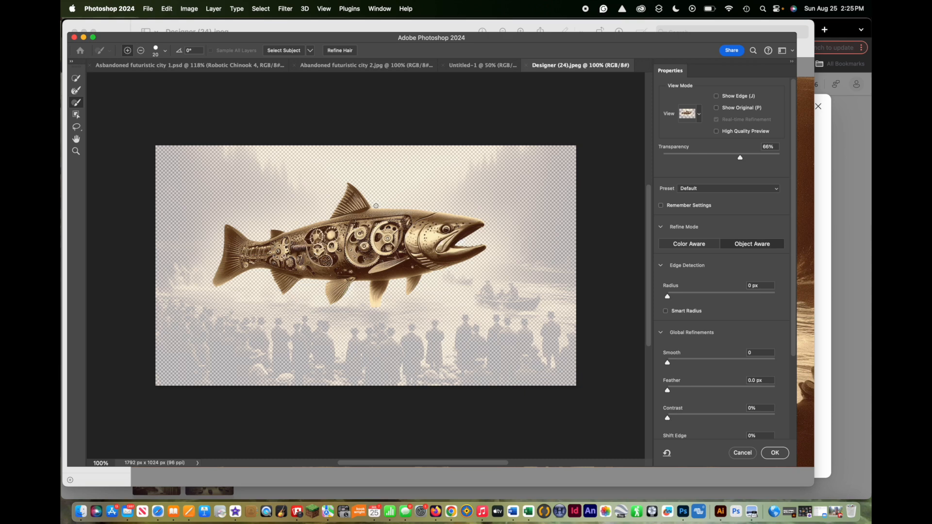
key("super+plus")
key("super+plus")
key("super+plus")
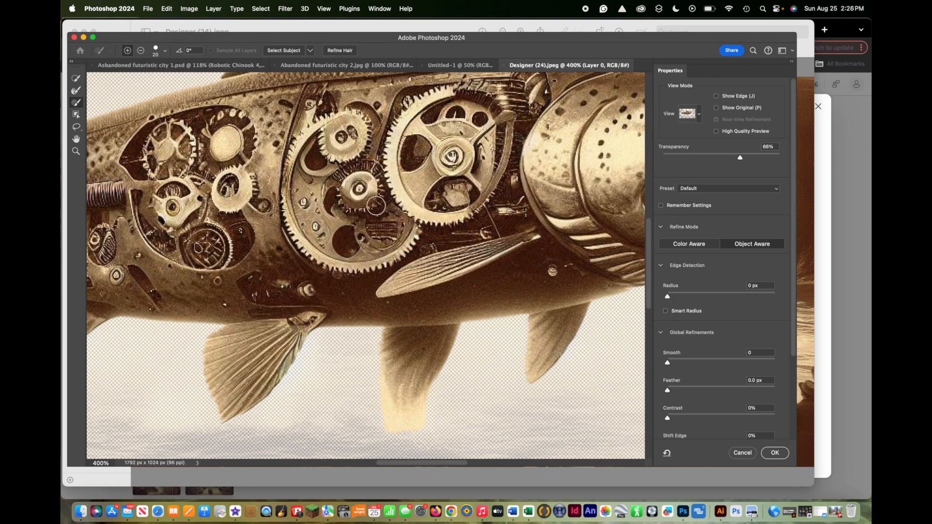
scroll(431, 392, "right", 6)
scroll(431, 392, "down", 2)
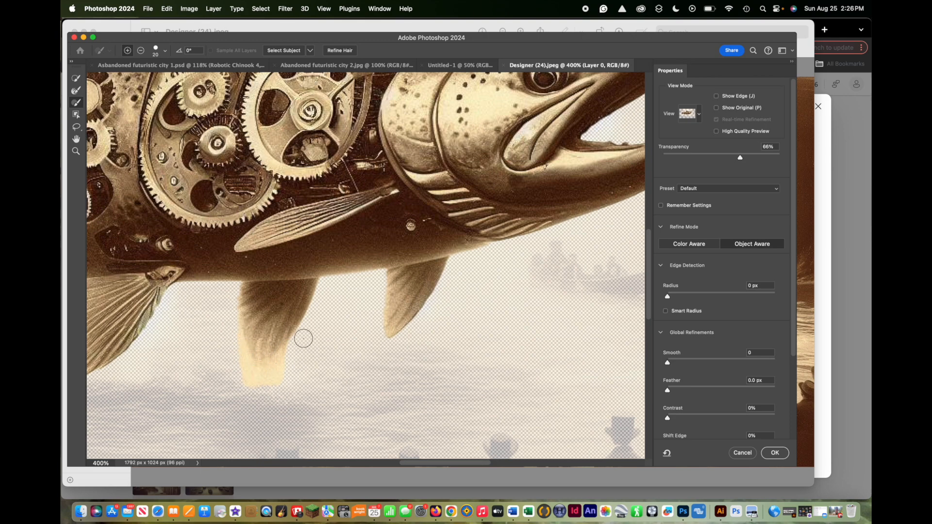
scroll(254, 354, "left", 10)
scroll(254, 354, "up", 2)
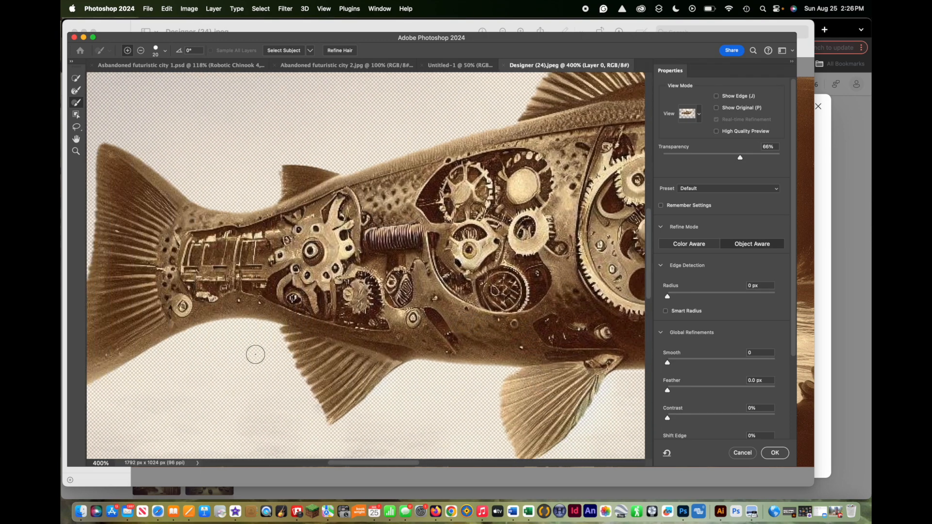
scroll(254, 354, "right", 5)
scroll(254, 354, "down", 1)
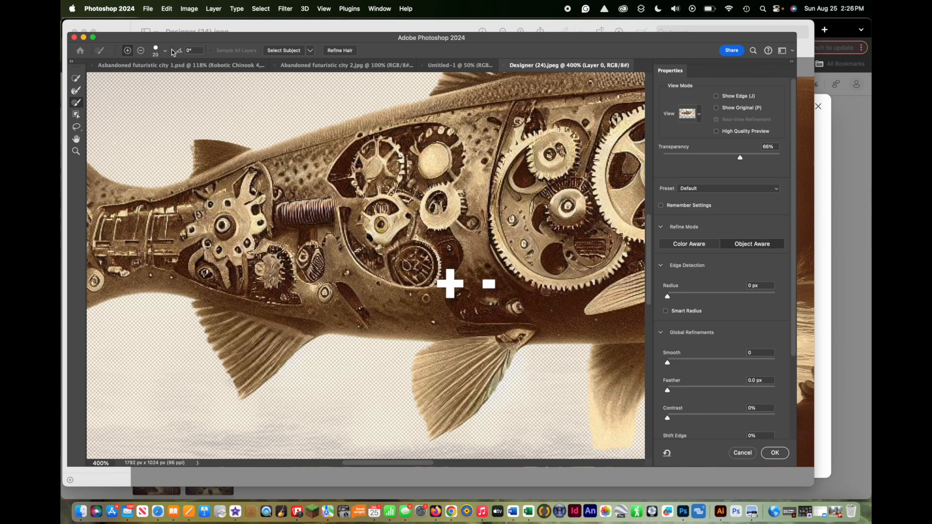
left_click(141, 51)
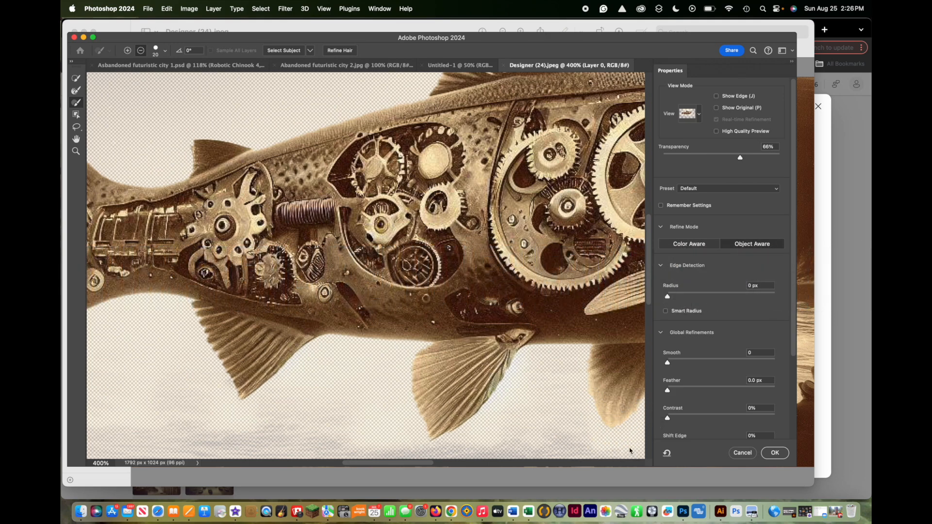
Step: Brush the area beside the small back fin near the tail and the lower tail tip into the selection
scroll(477, 393, "up", 5)
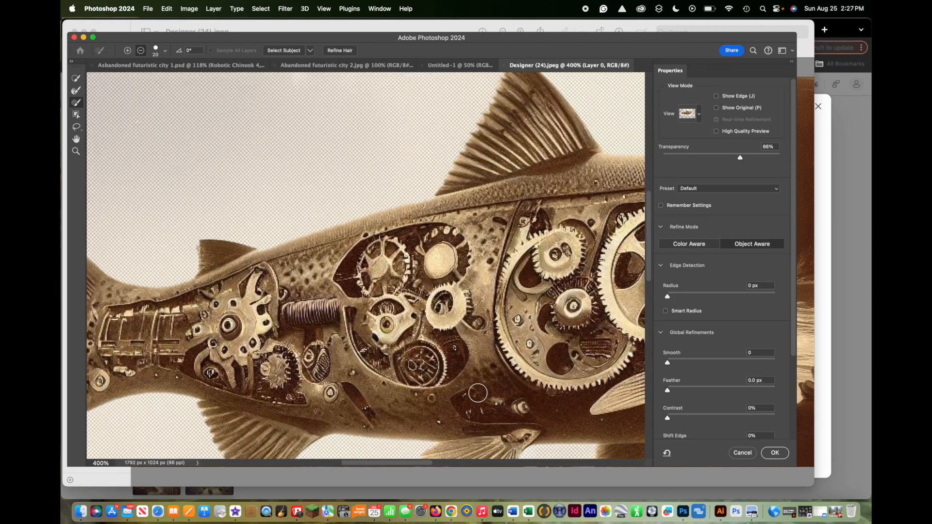
left_click(127, 51)
left_click_drag(203, 249, 190, 258)
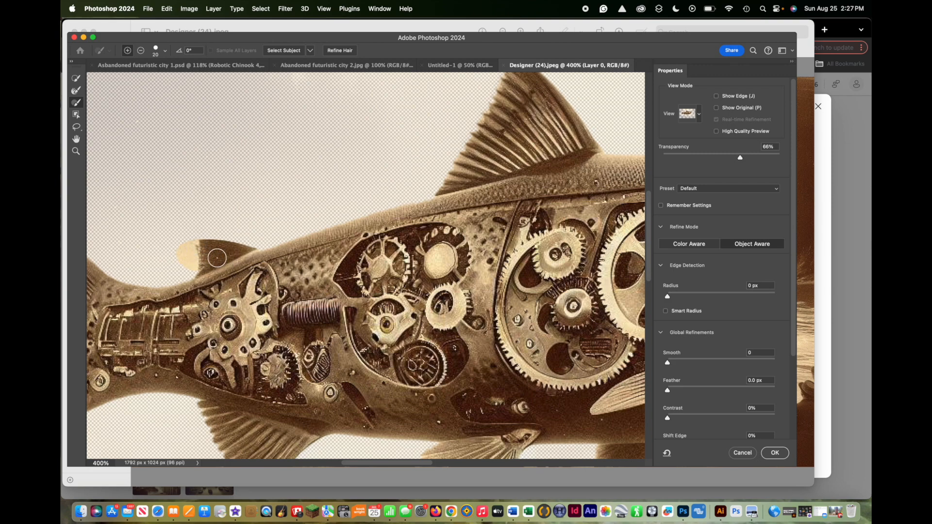
scroll(213, 213, "down", 5)
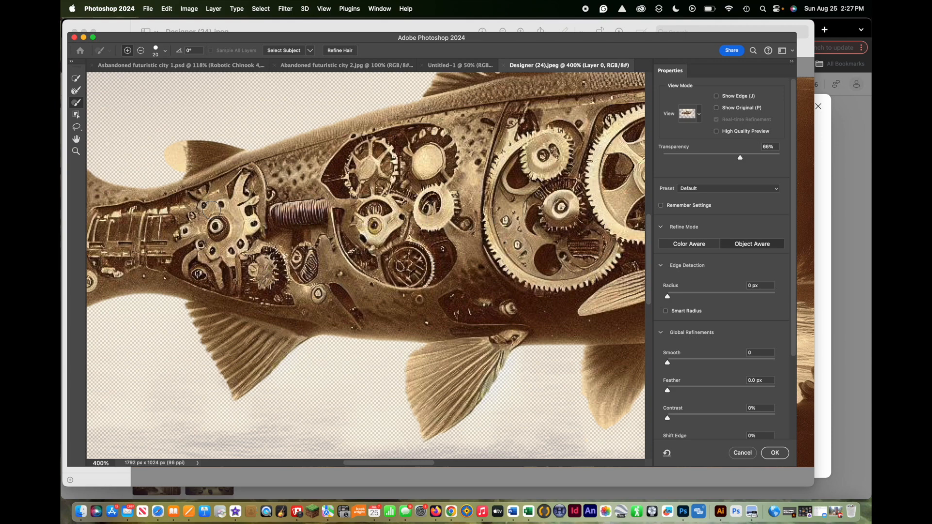
scroll(212, 209, "left", 8)
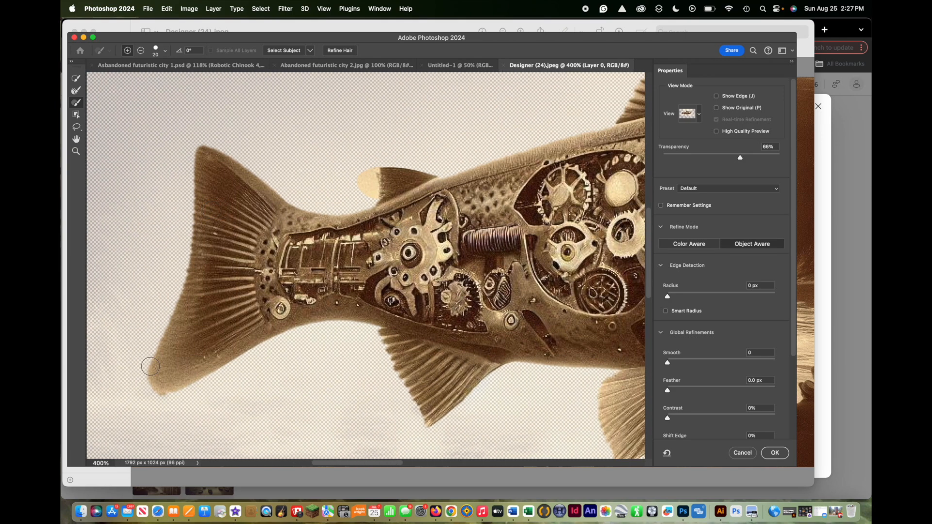
left_click_drag(157, 379, 186, 384)
Step: Keep the edge detection radius at 0 px and output the refined salmon selection as New Layer with Layer Mask
scroll(297, 295, "right", 10)
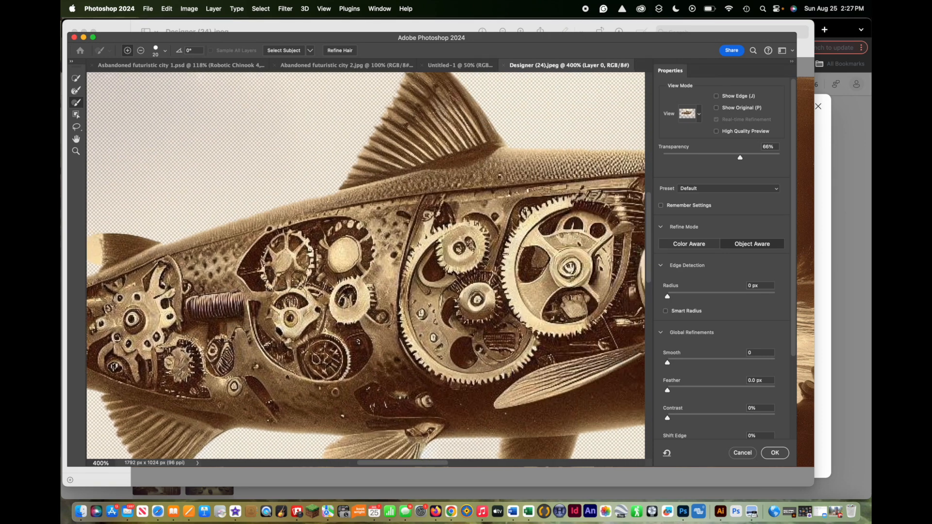
scroll(297, 295, "right", 15)
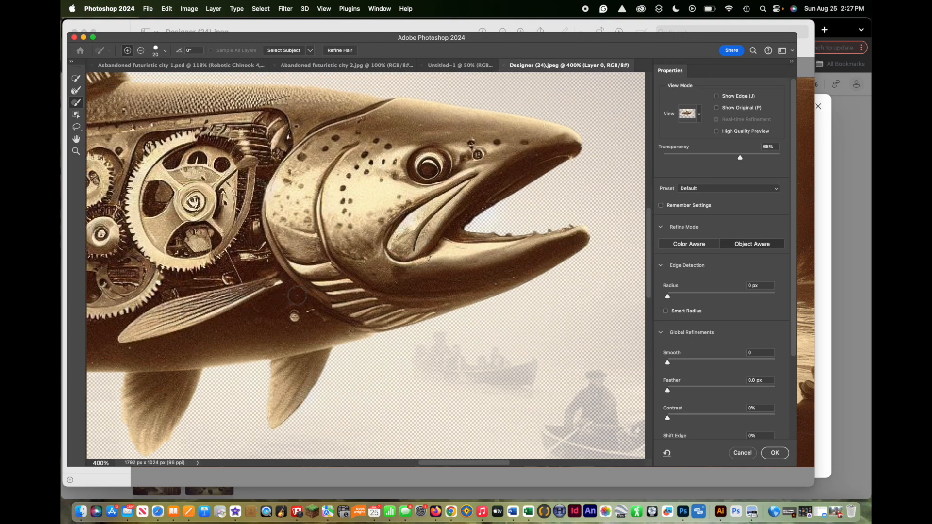
scroll(297, 295, "left", 15)
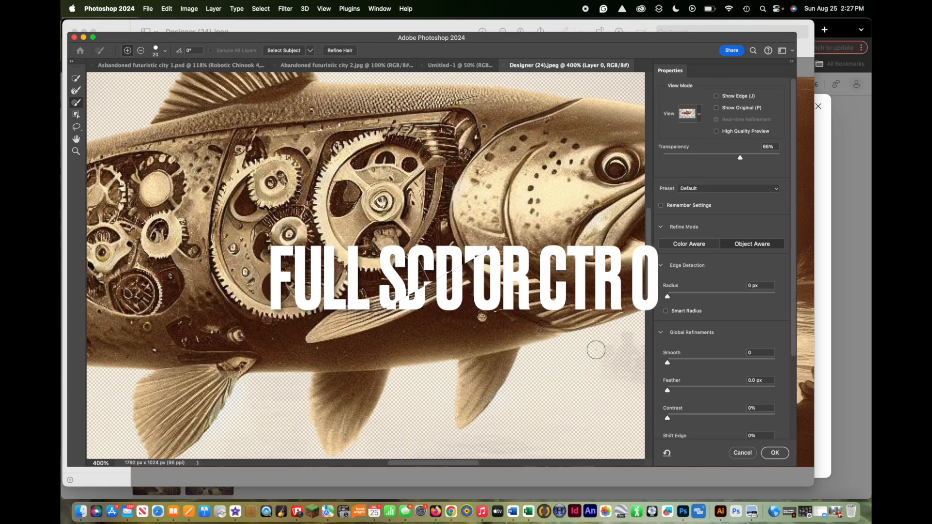
key("super+0")
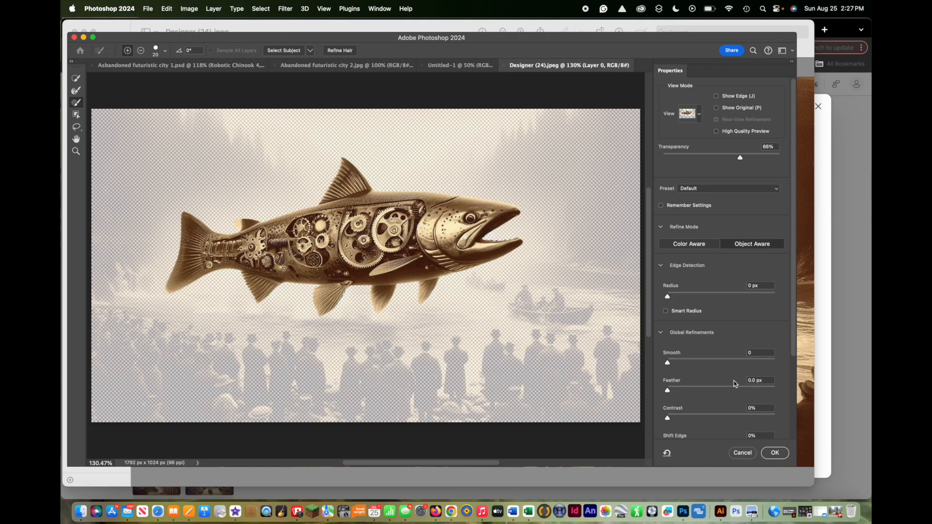
scroll(735, 380, "down", 5)
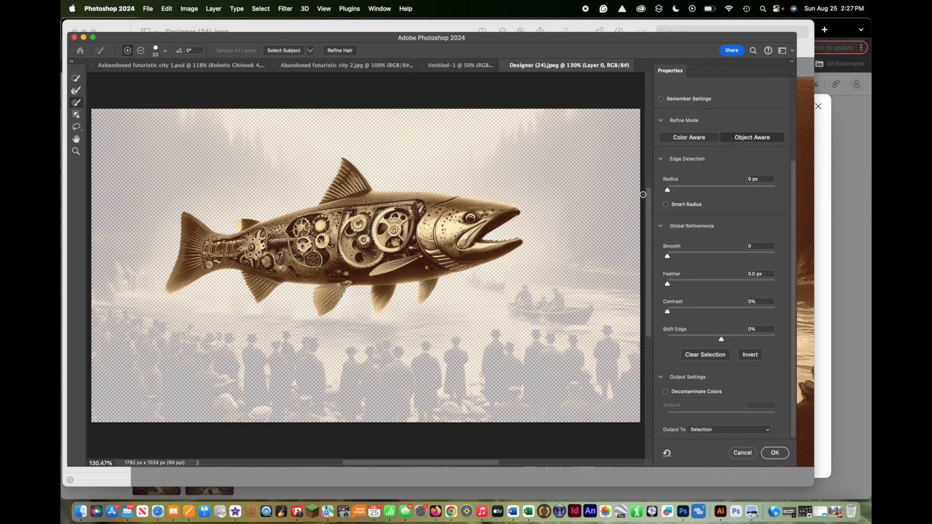
left_click_drag(668, 190, 670, 190)
left_click(768, 431)
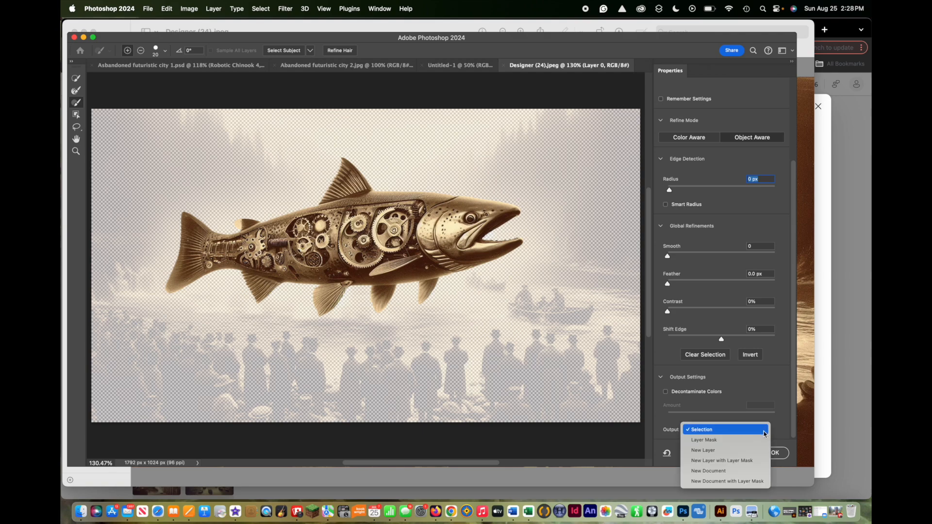
left_click(751, 464)
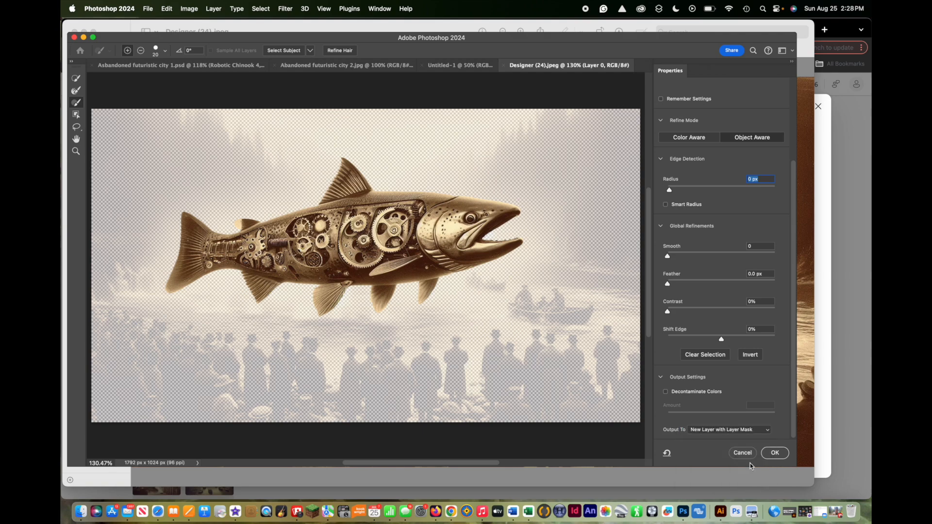
left_click(781, 455)
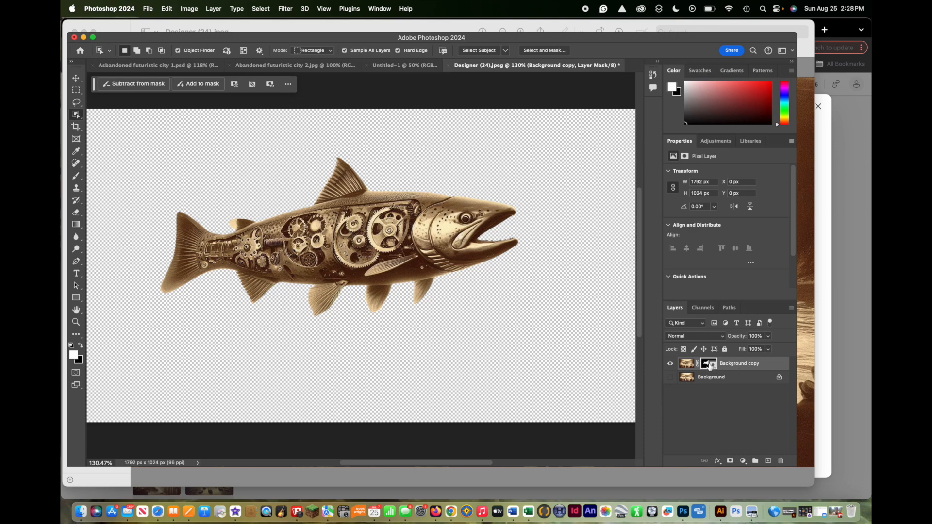
Step: Apply the layer mask on the salmon cutout layer and rename the layer Robotic Chinook 6
left_click(710, 366)
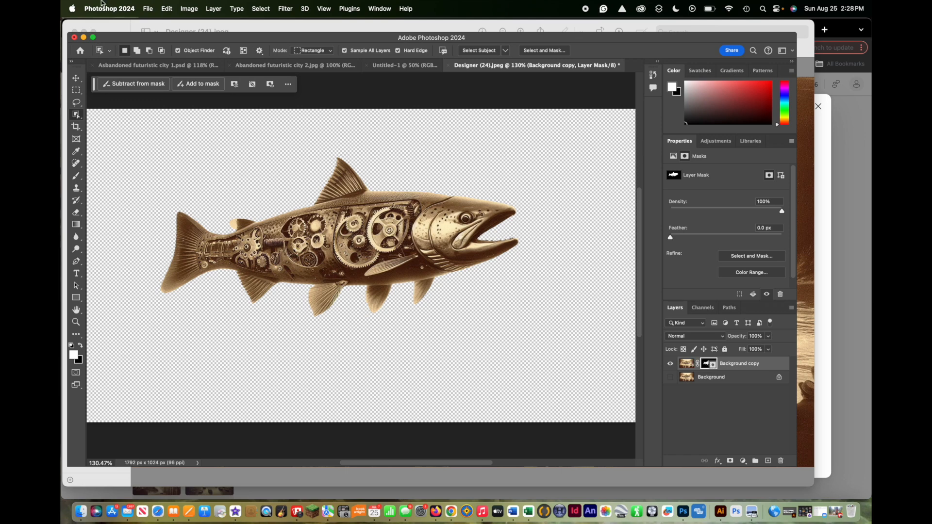
left_click(210, 7)
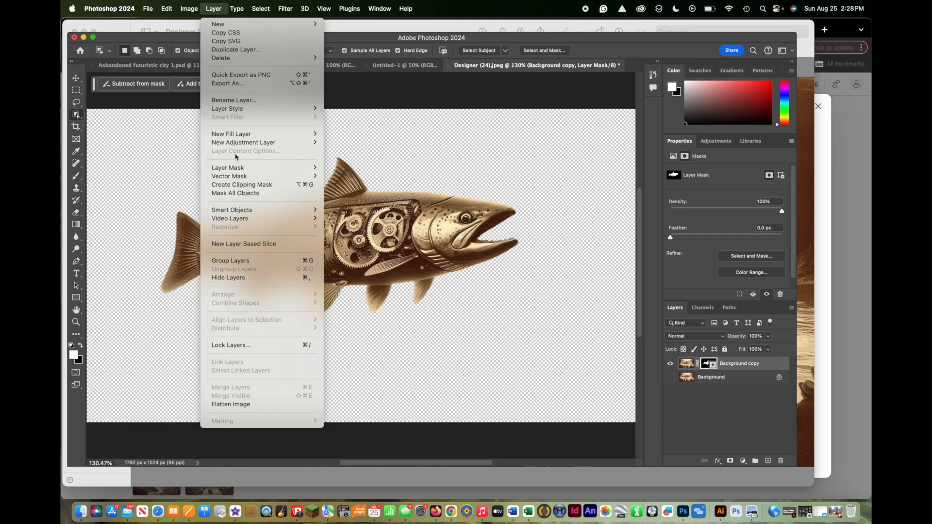
mouse_move(239, 170)
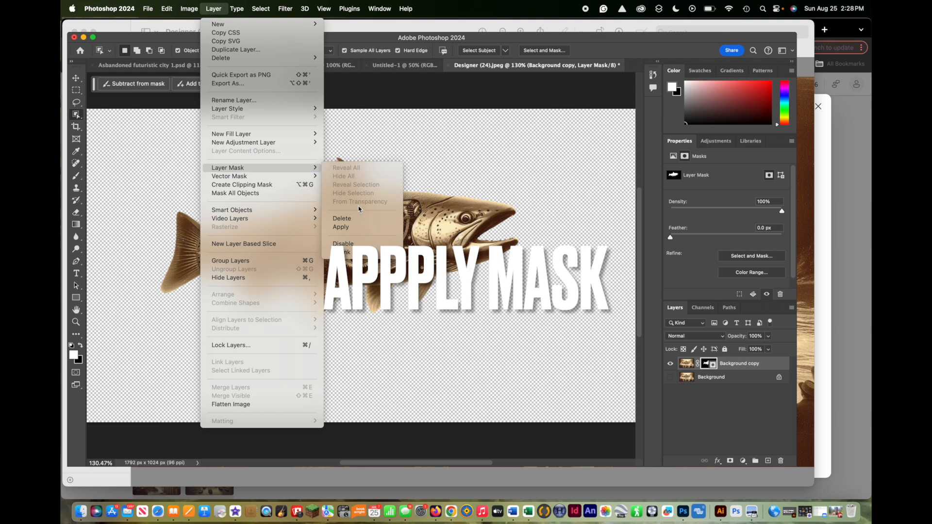
left_click(341, 231)
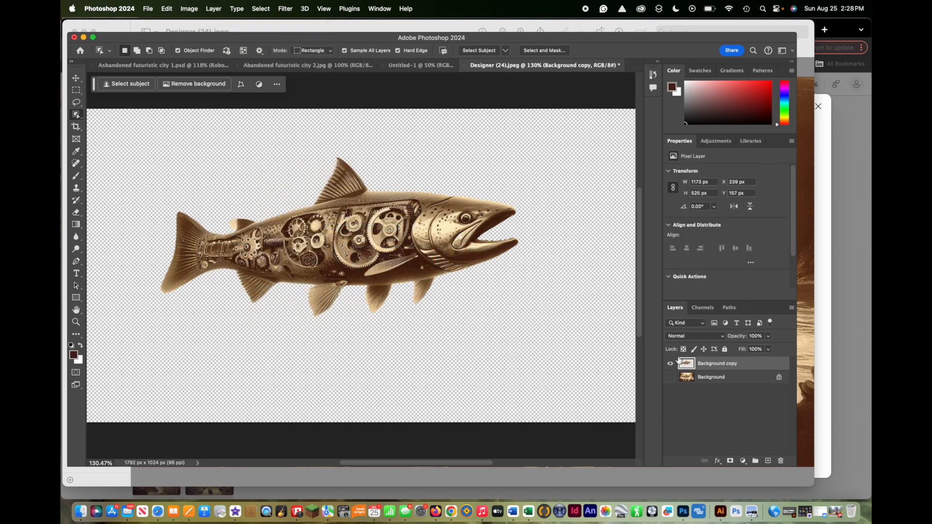
double_click(715, 363)
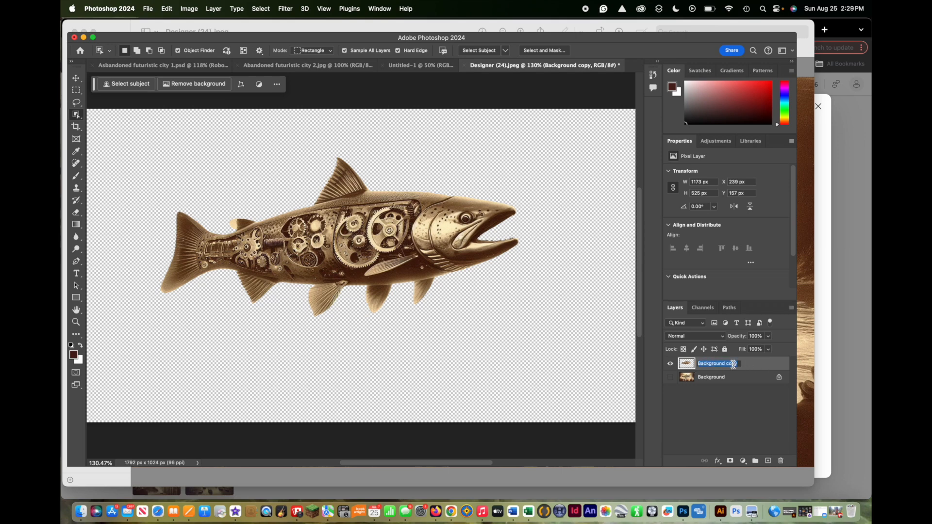
type("6")
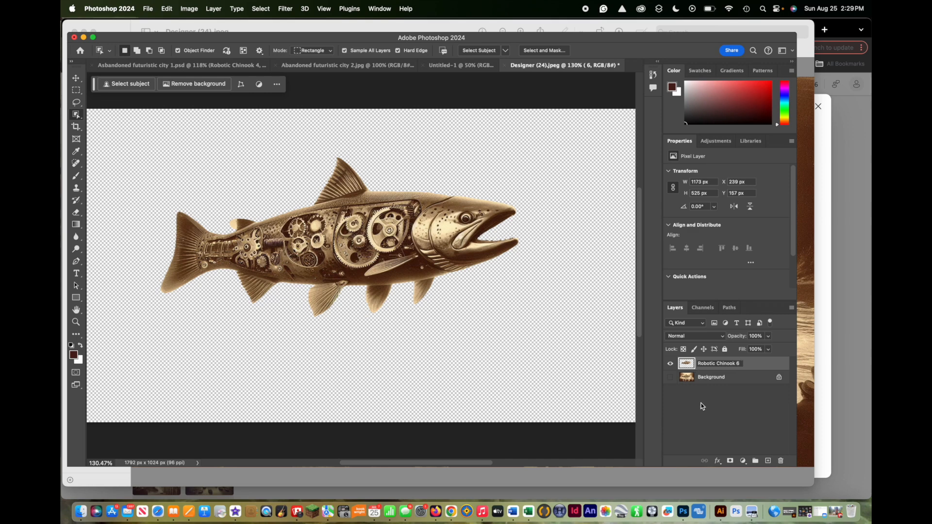
Step: Copy the Robotic Chinook 6 layer into Asbandoned futuristic city 1.psd and move the salmon to the scene's lower left, below the other fish
key("Return")
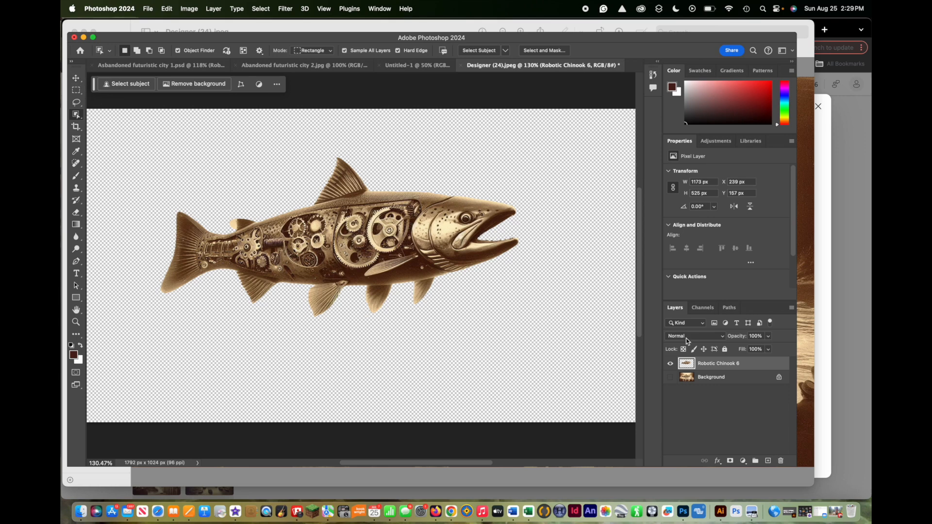
key("super+c")
left_click(163, 66)
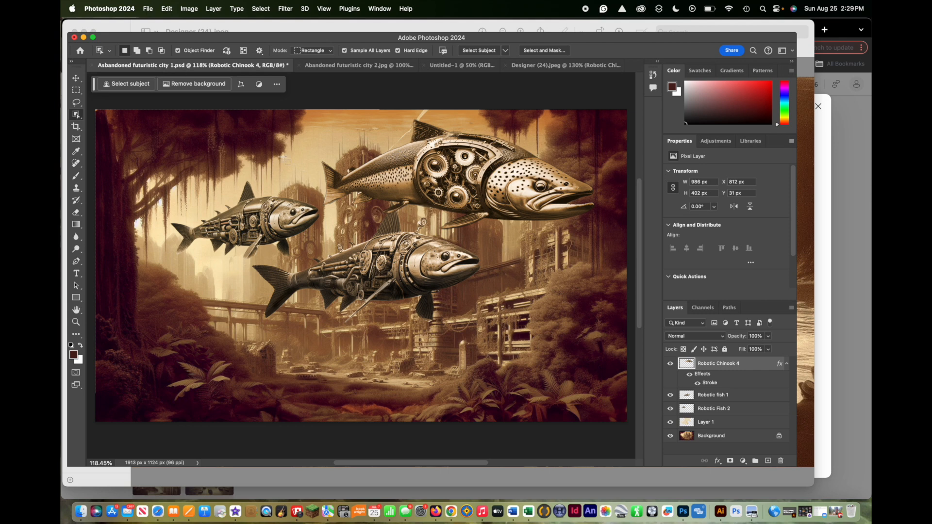
key("super+v")
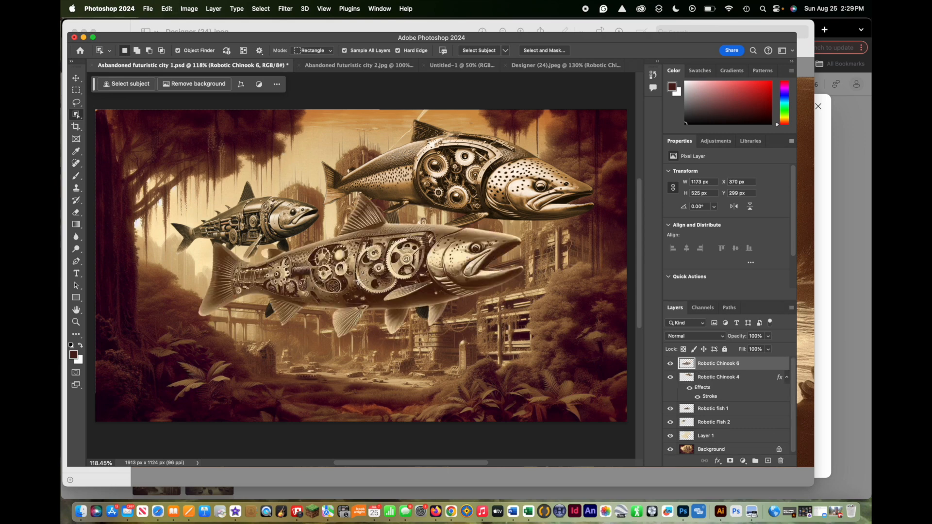
left_click(76, 78)
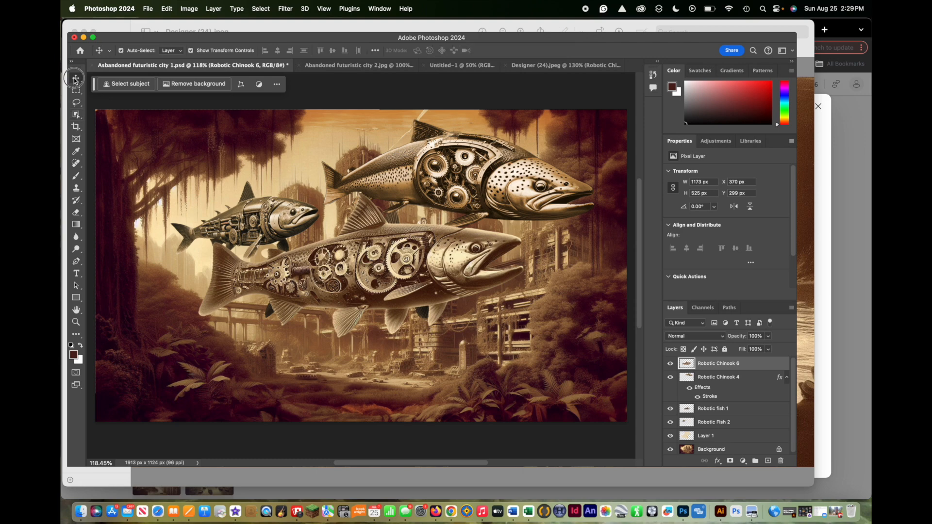
left_click_drag(382, 265, 341, 322)
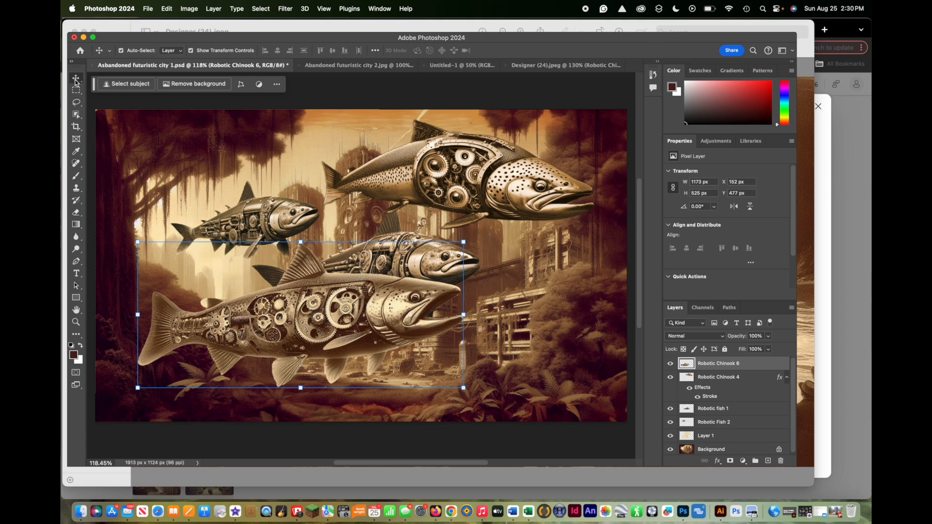
Step: Scale the pasted salmon up to 107.50%, then squash its height to 98.10% from the upper edge
left_click_drag(462, 387, 491, 392)
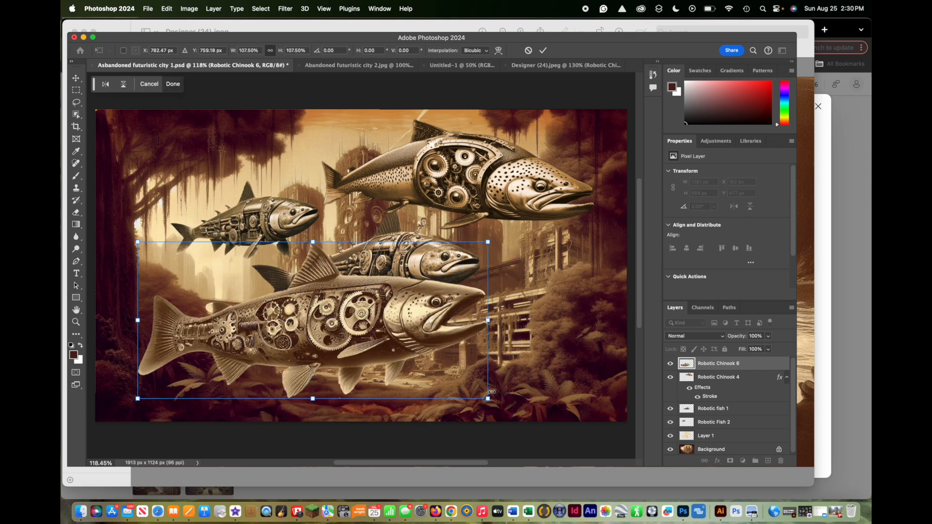
left_click(271, 52)
left_click(270, 51)
left_click_drag(313, 242, 312, 255)
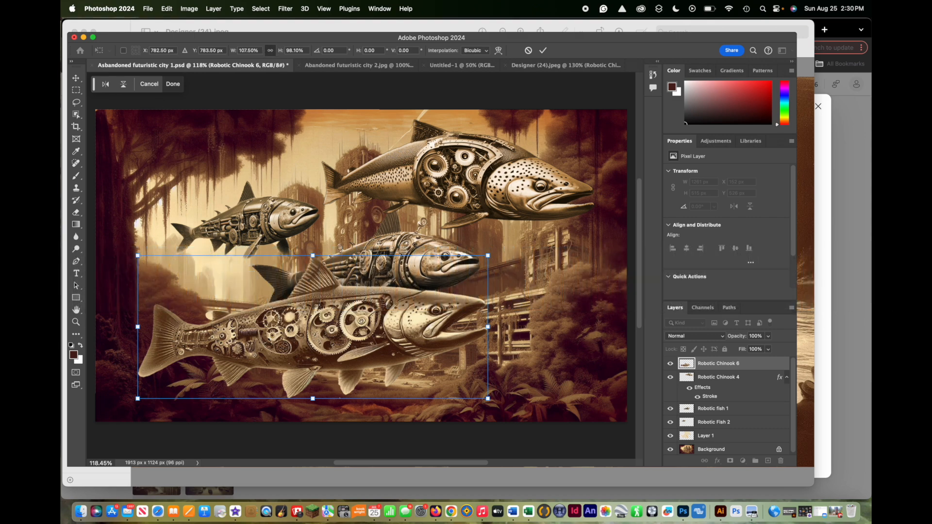
Step: Try flipping the salmon horizontally and flip it back to its original direction
left_click(106, 85)
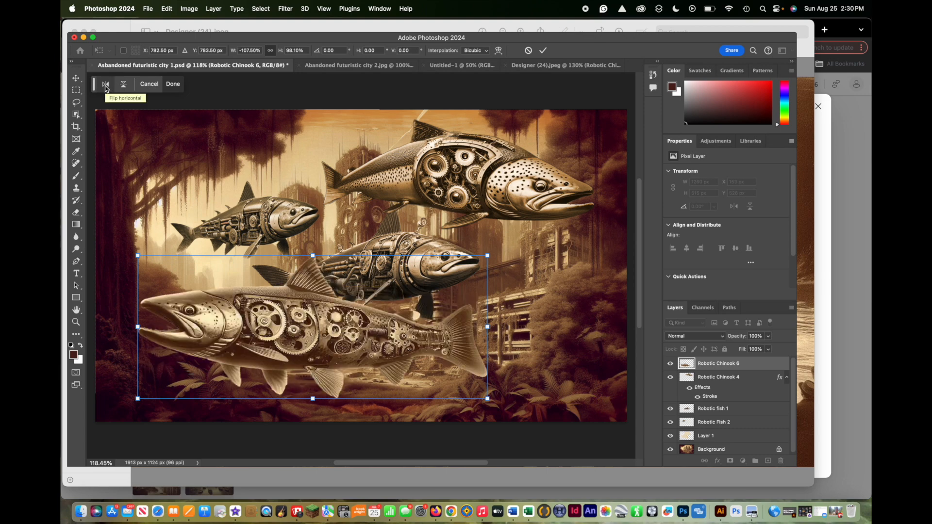
left_click(105, 85)
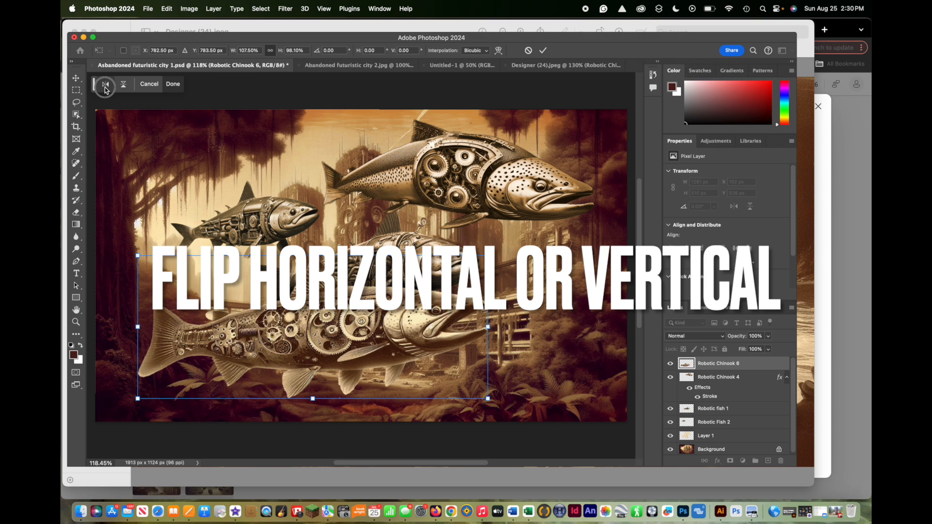
left_click(106, 85)
left_click(106, 85)
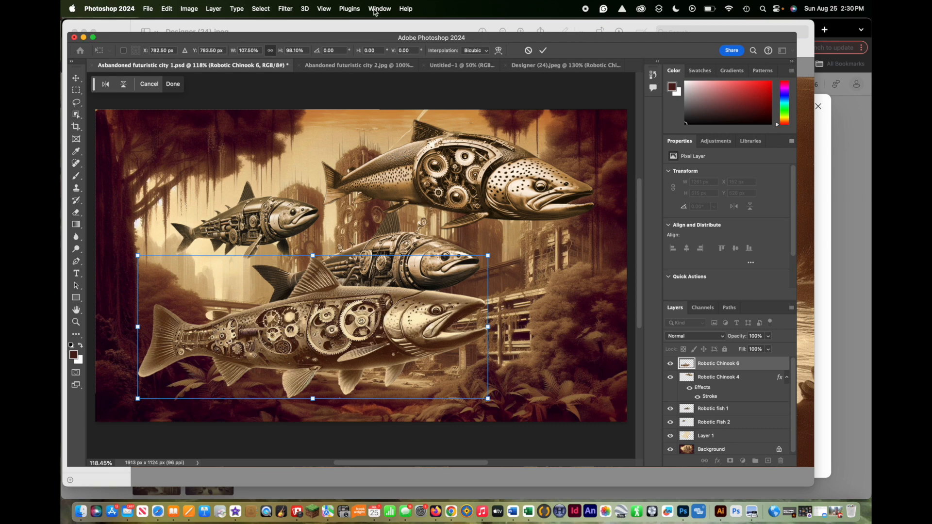
Step: Commit the salmon's transform so image adjustments can be used on the layer
left_click(189, 8)
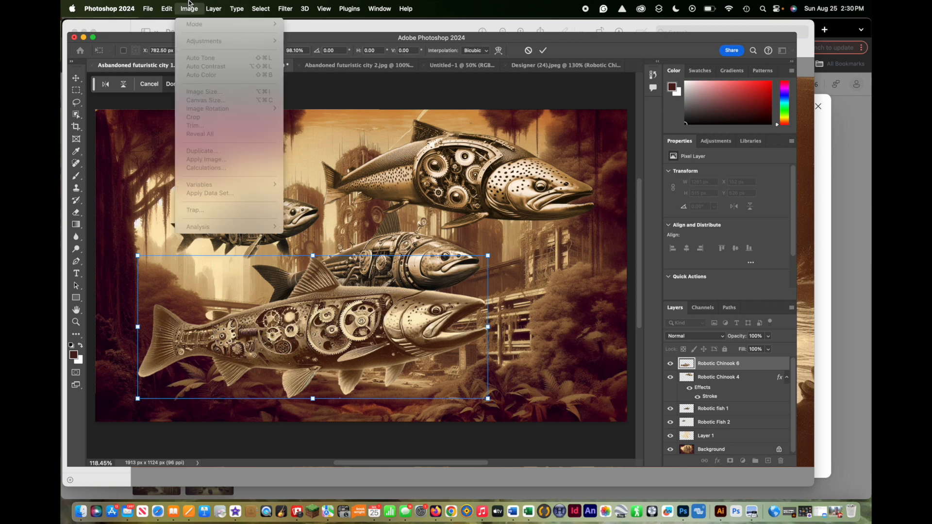
left_click(543, 50)
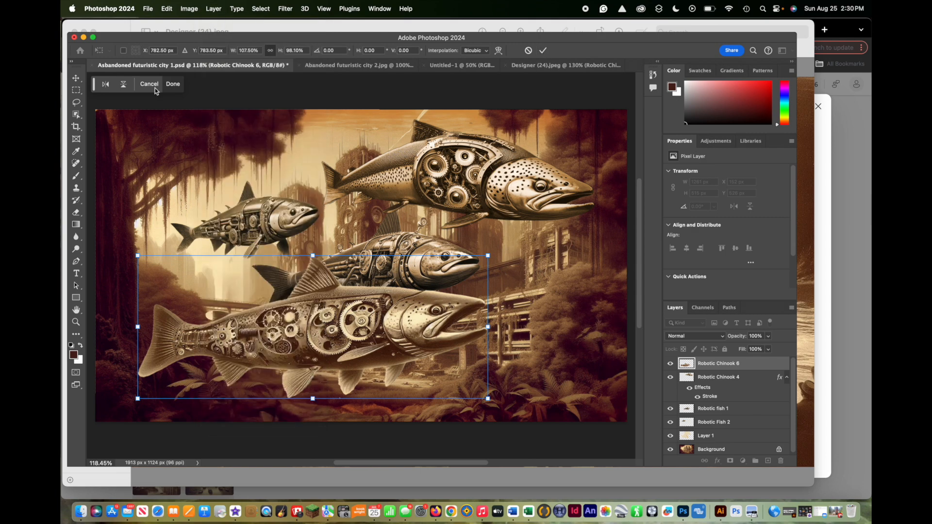
left_click(542, 51)
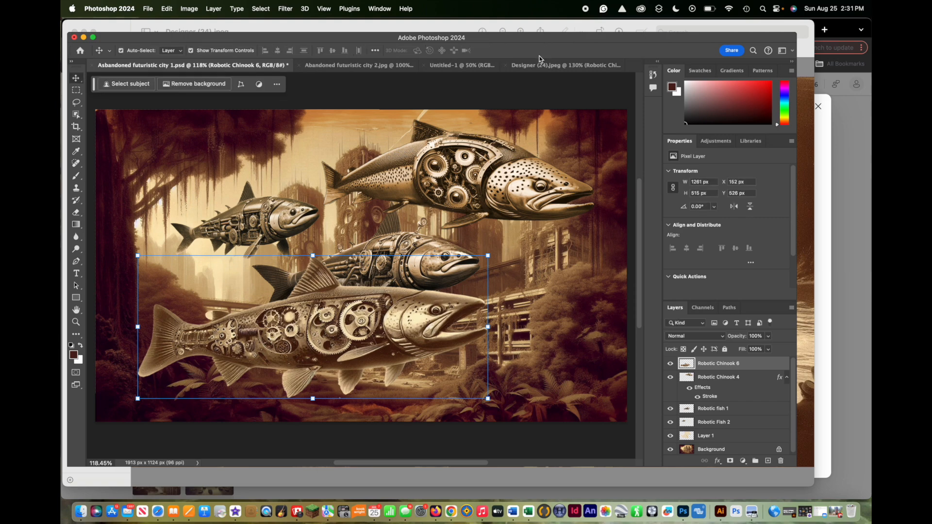
Step: Apply a Hue/Saturation adjustment to the salmon with the Sepia preset, raising its saturation and fine-tuning the hue
left_click(193, 6)
mouse_move(198, 44)
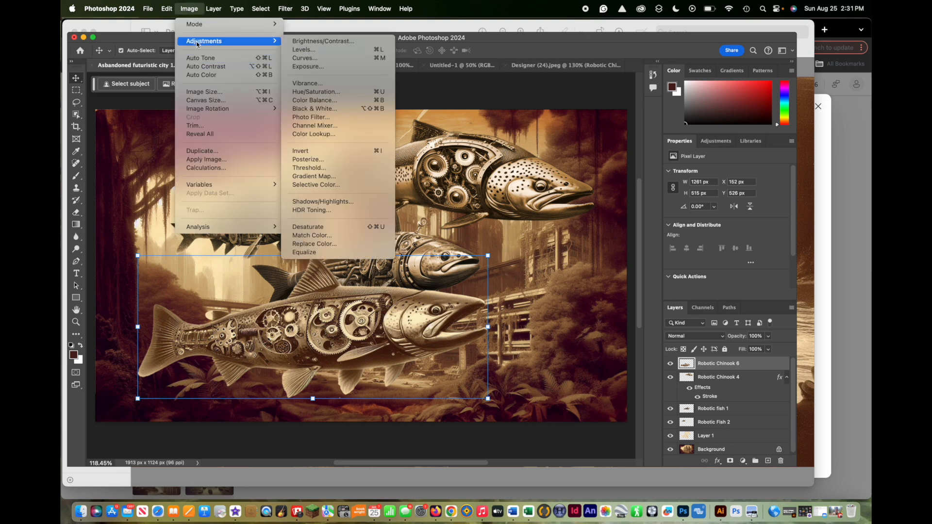
left_click(336, 97)
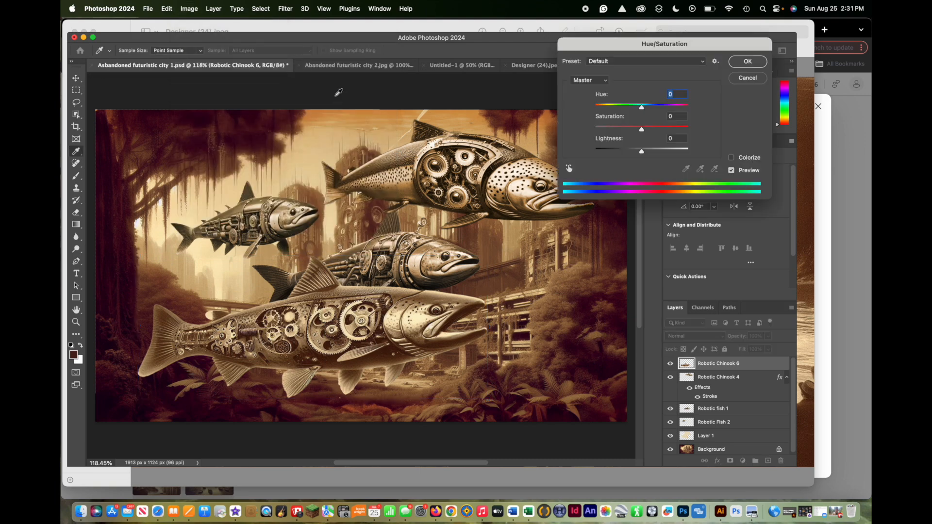
left_click(702, 62)
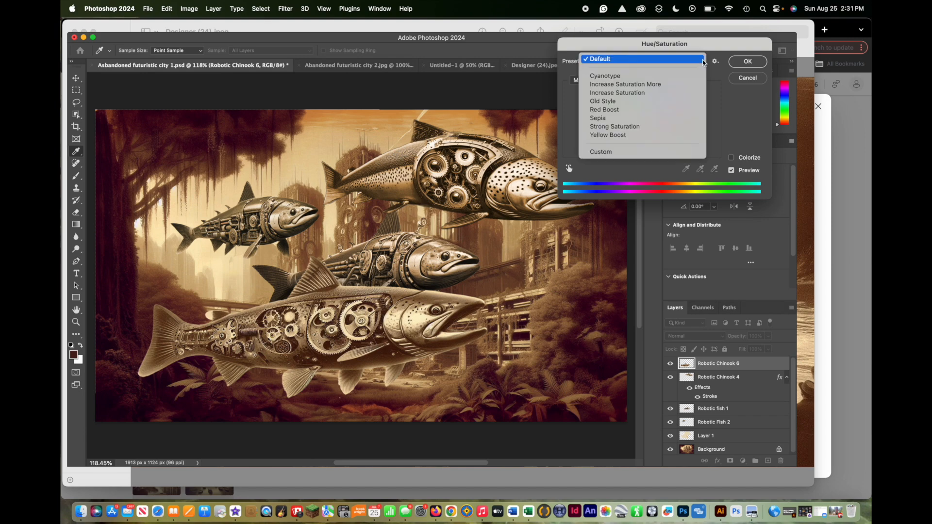
left_click(606, 118)
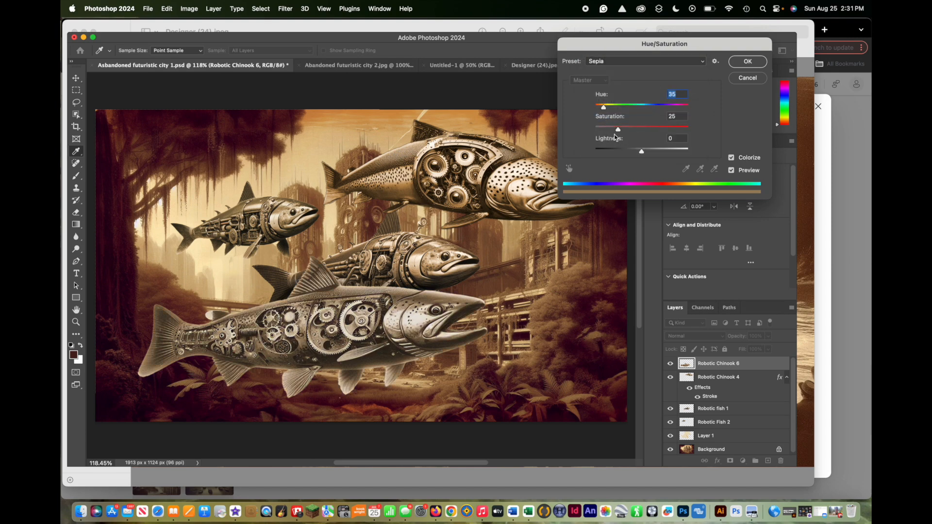
left_click_drag(618, 130, 642, 149)
mouse_move(604, 107)
left_mouse_down()
mouse_move(613, 111)
mouse_move(596, 107)
mouse_move(603, 109)
left_mouse_up()
key("Tab")
left_click(750, 62)
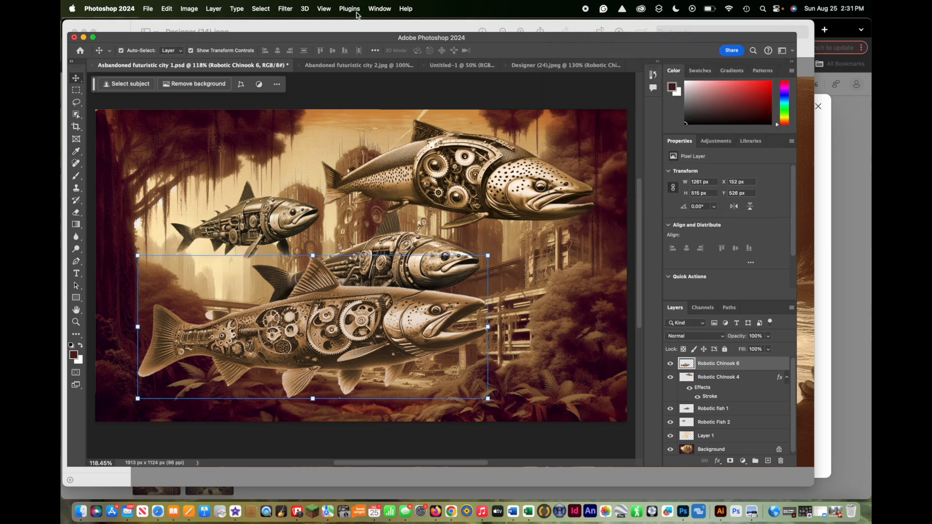
Step: Apply Levels to the salmon with input black point 16, midtone 0.9 and white point 228
left_click(187, 6)
mouse_move(195, 42)
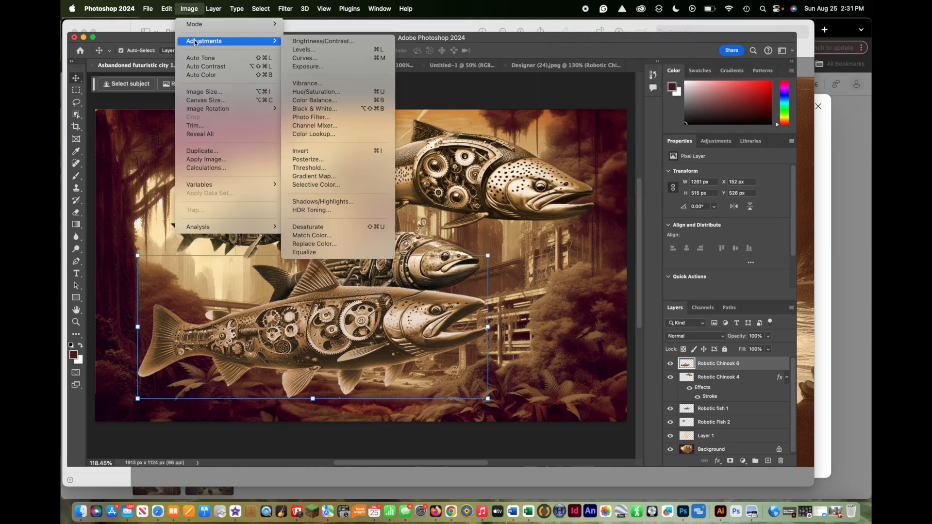
left_click(305, 50)
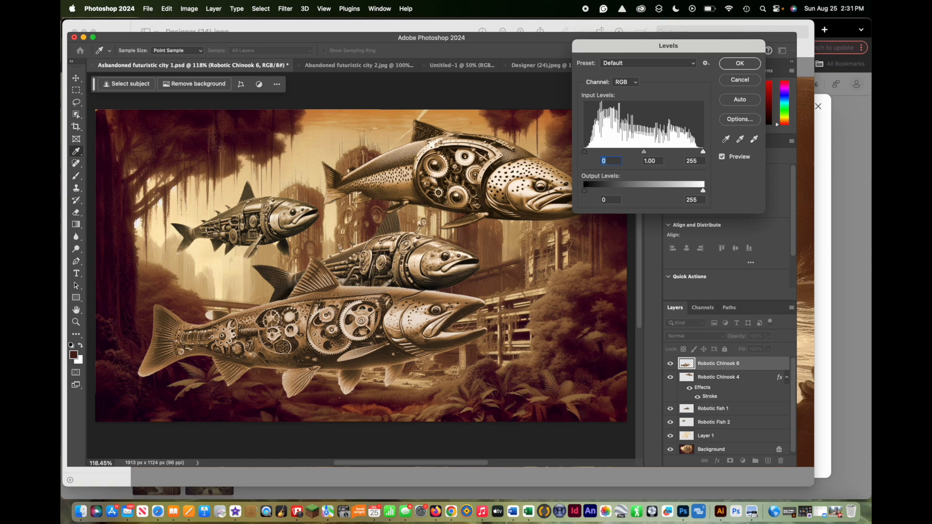
left_click_drag(703, 152, 689, 151)
left_click(689, 150)
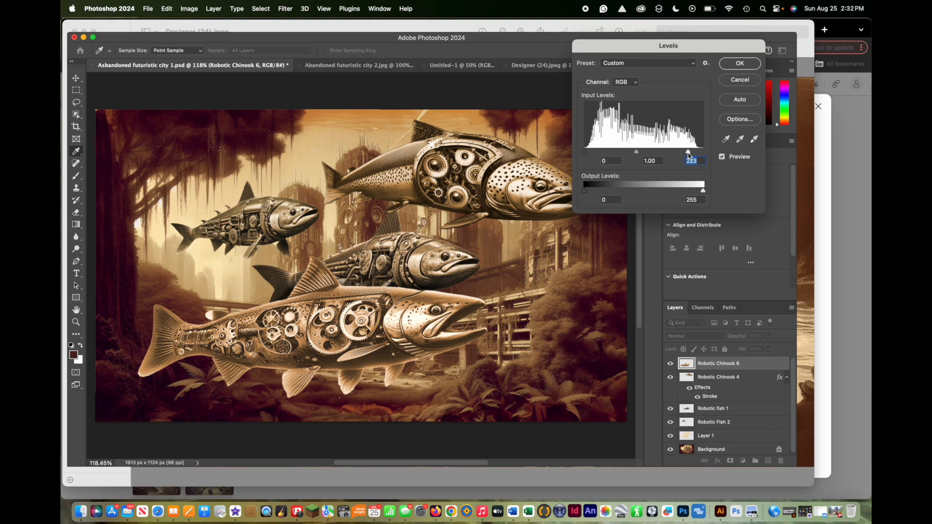
left_click_drag(688, 153, 641, 152)
left_click_drag(584, 152, 592, 154)
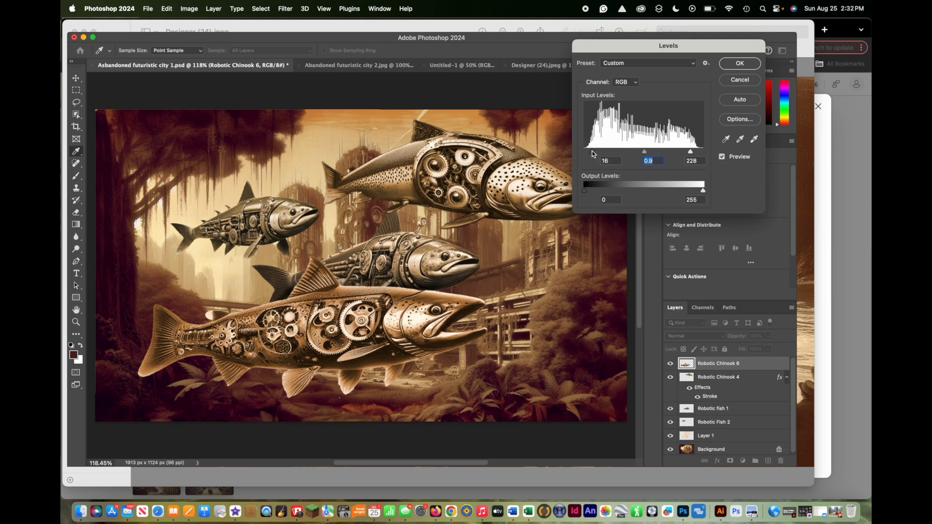
left_click(737, 64)
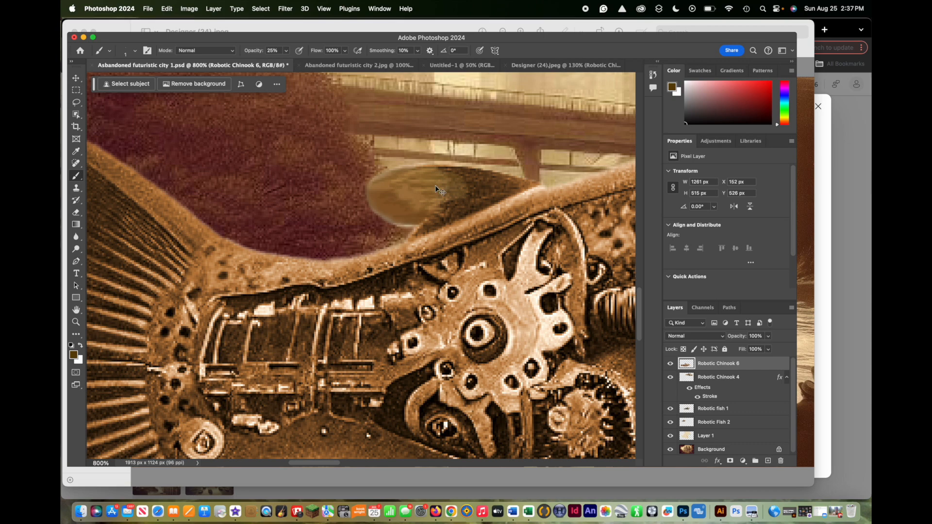
Step: Fit the image to view, then hide the four fish layers one by one and show them all again to review the composite
key("super+0")
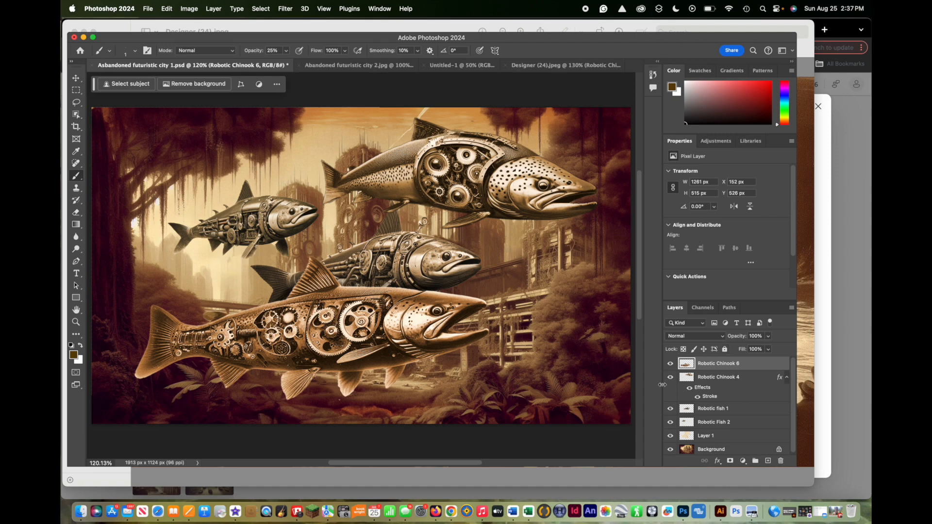
left_click(670, 364)
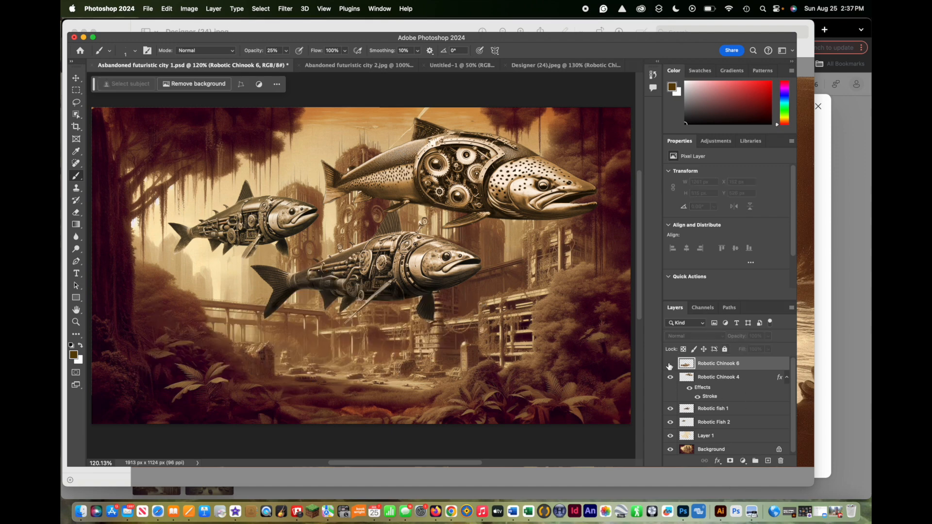
left_click(670, 377)
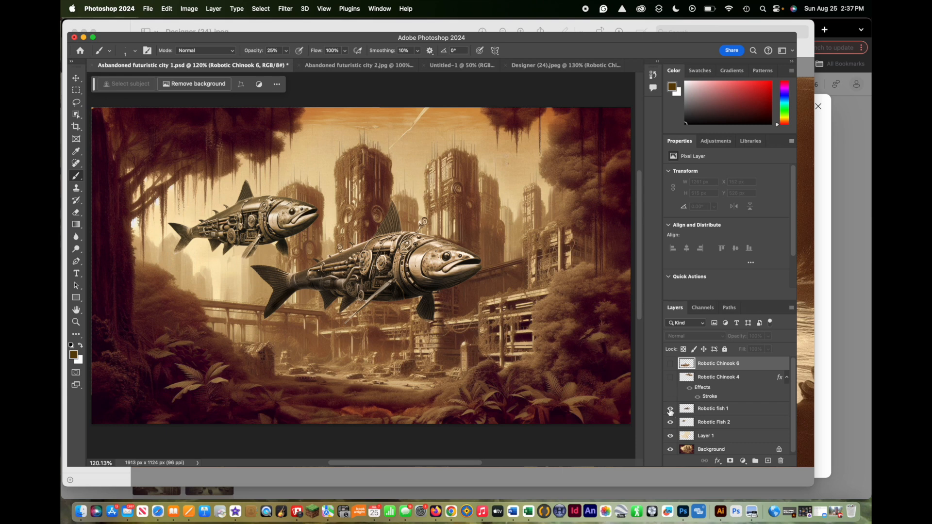
left_click(671, 409)
left_click(670, 422)
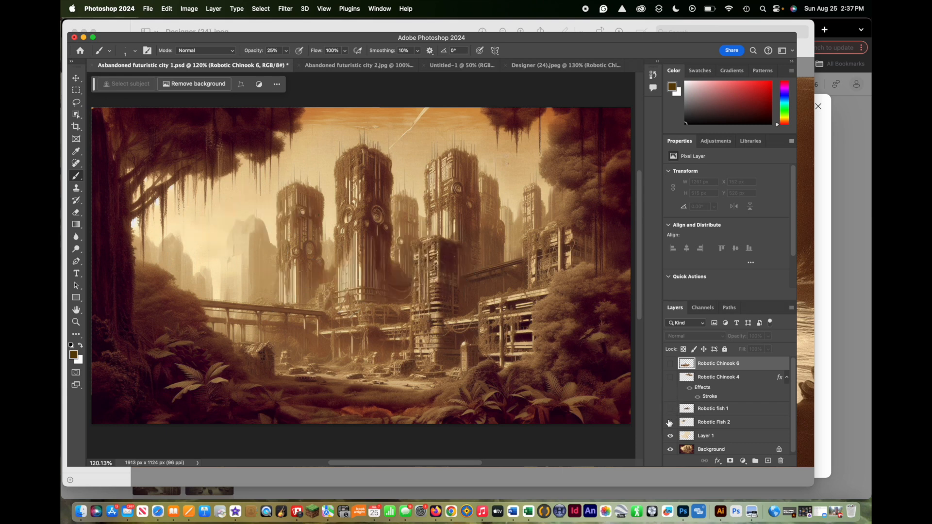
left_click(670, 422)
left_click(670, 409)
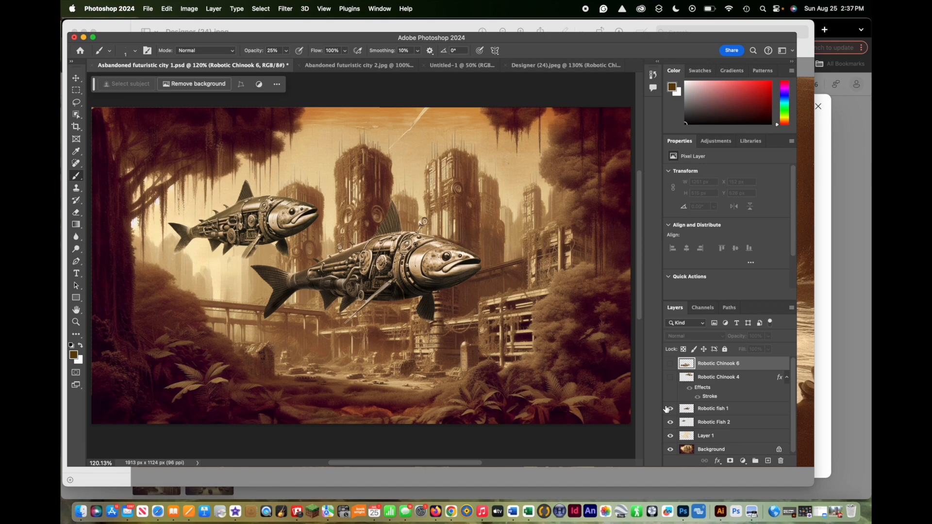
left_click(670, 378)
left_click(670, 364)
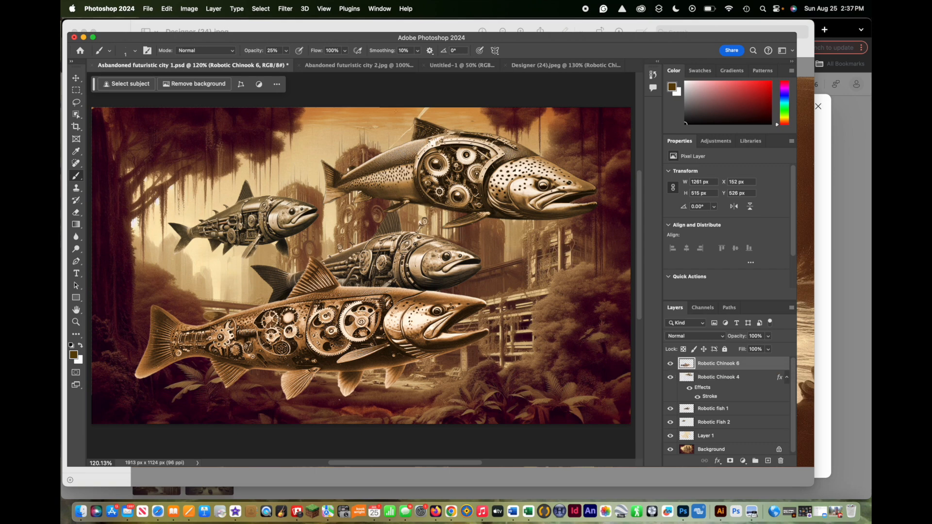
Step: Export the composite to the Desktop as a 1000 x 588 px JPG at quality 7, with a file name ending in 2
left_click(146, 7)
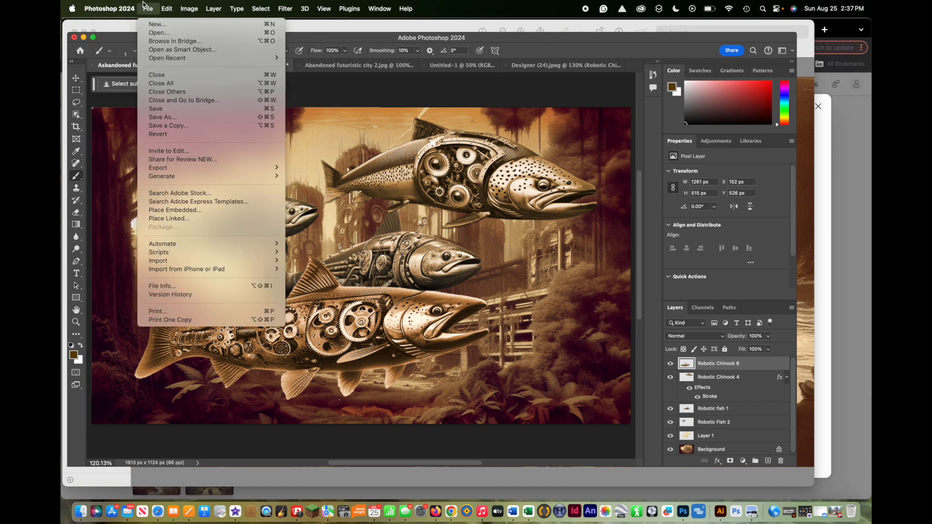
mouse_move(171, 168)
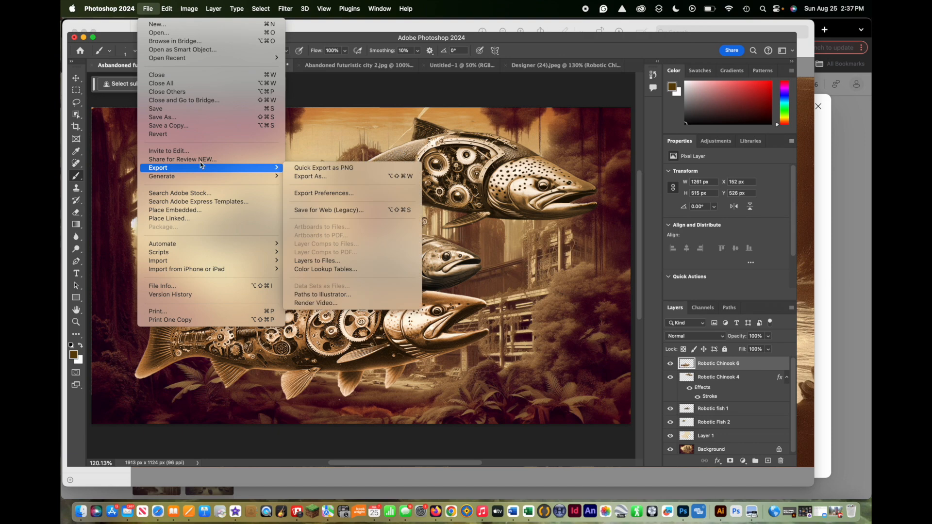
left_click(346, 177)
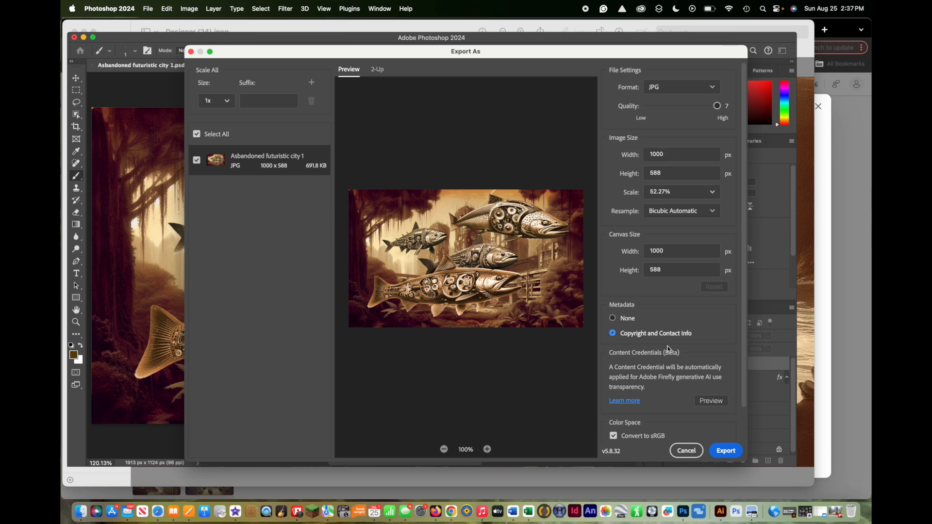
left_click(728, 453)
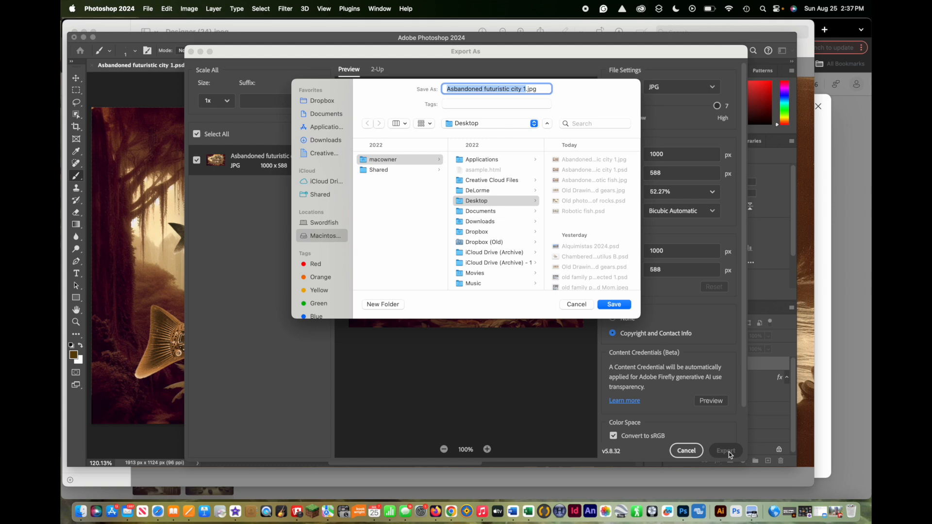
left_click(528, 90)
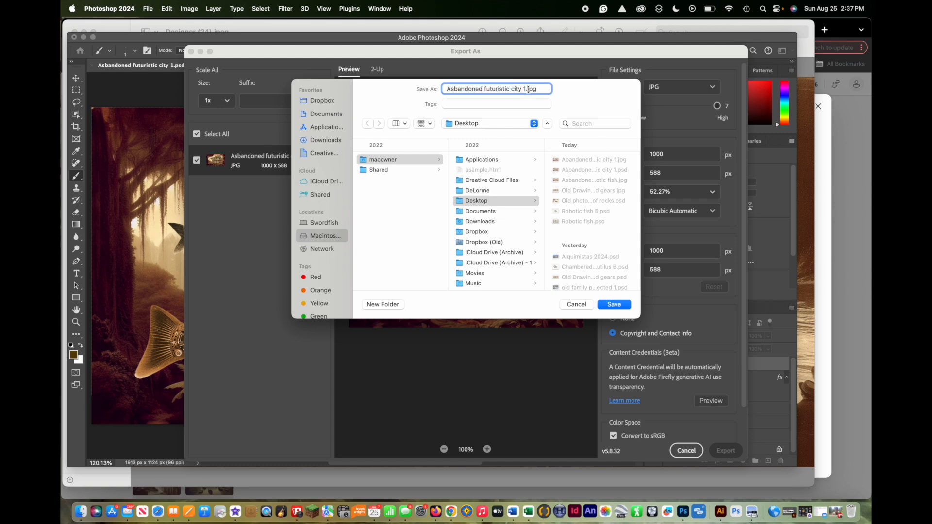
type("2")
key("BackSpace")
type("2")
left_click(615, 304)
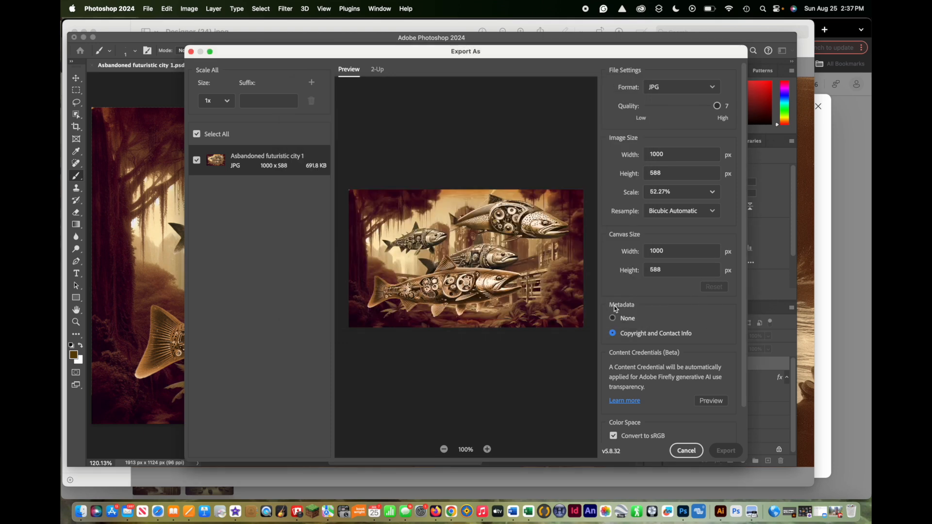